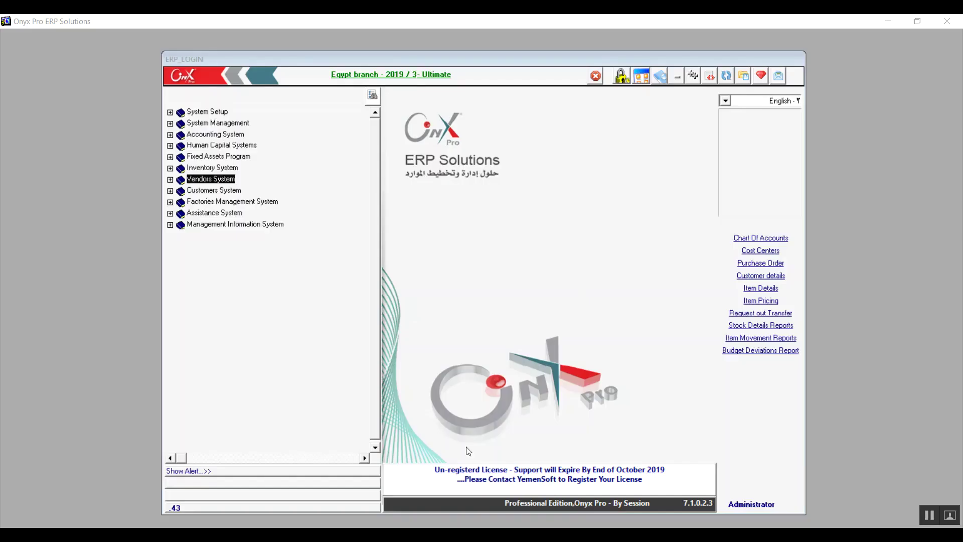
Expand Vendors System > Purchase Management System > Transaction and open the Freight Detail form.
click(170, 180)
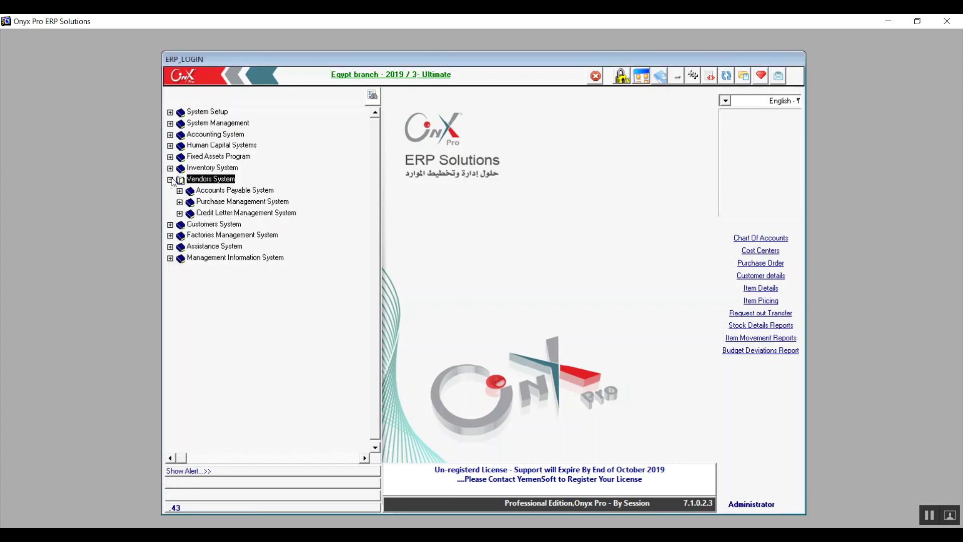
click(179, 202)
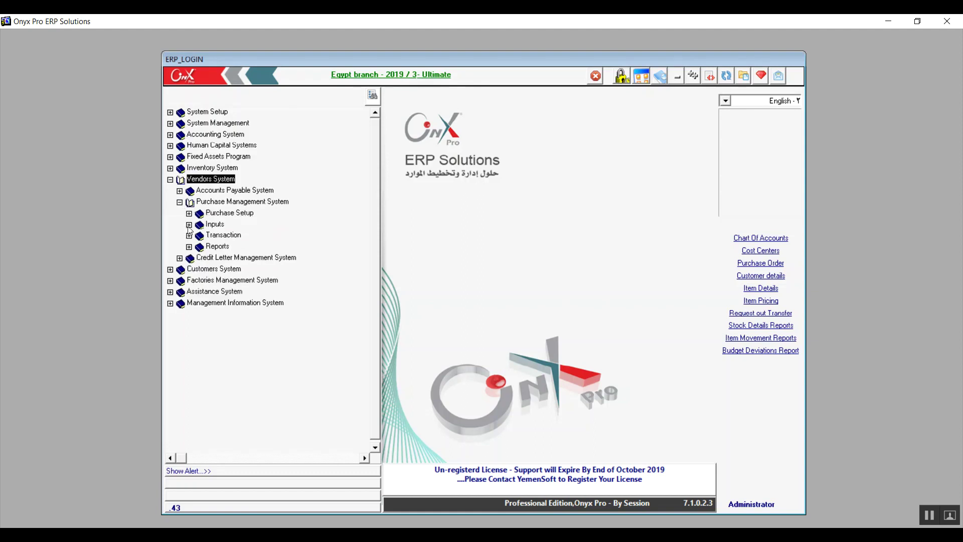
click(252, 204)
click(196, 237)
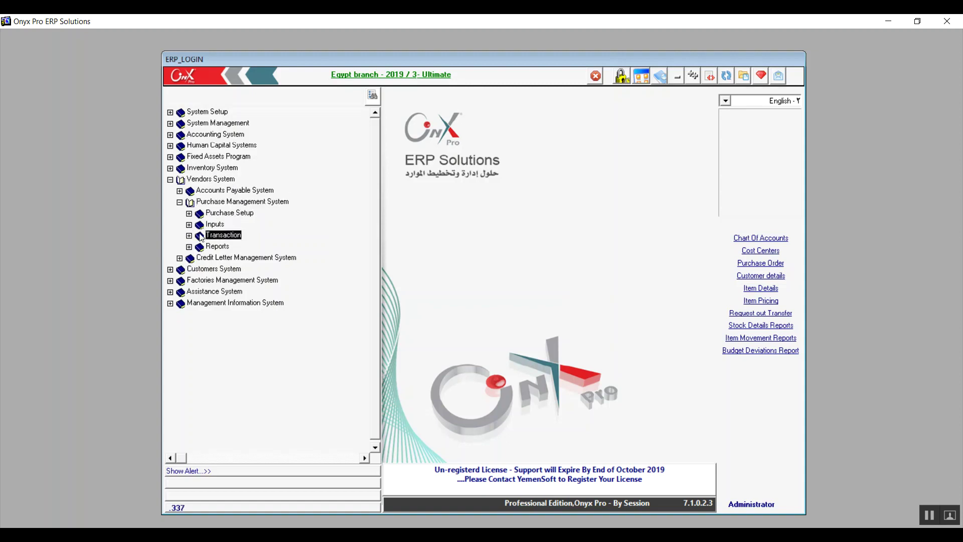
click(189, 236)
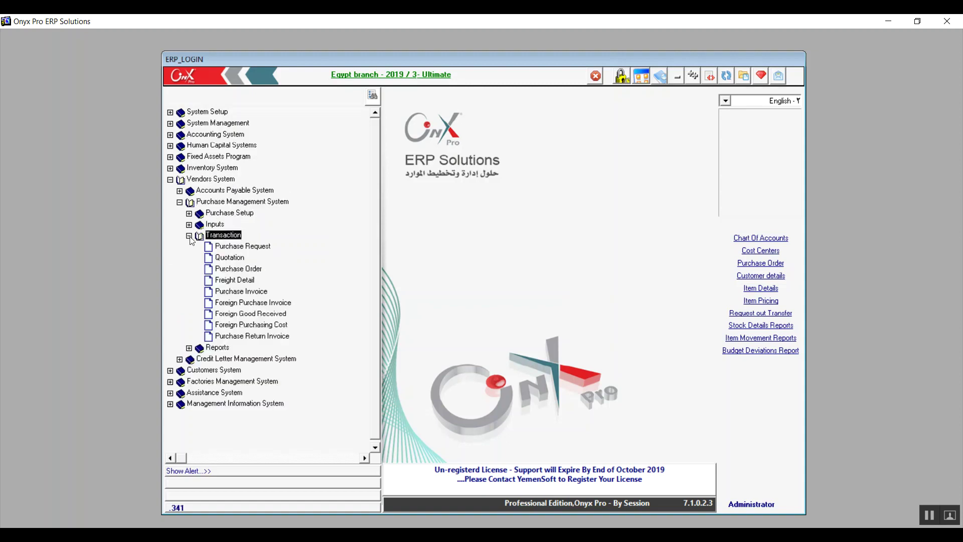
click(234, 284)
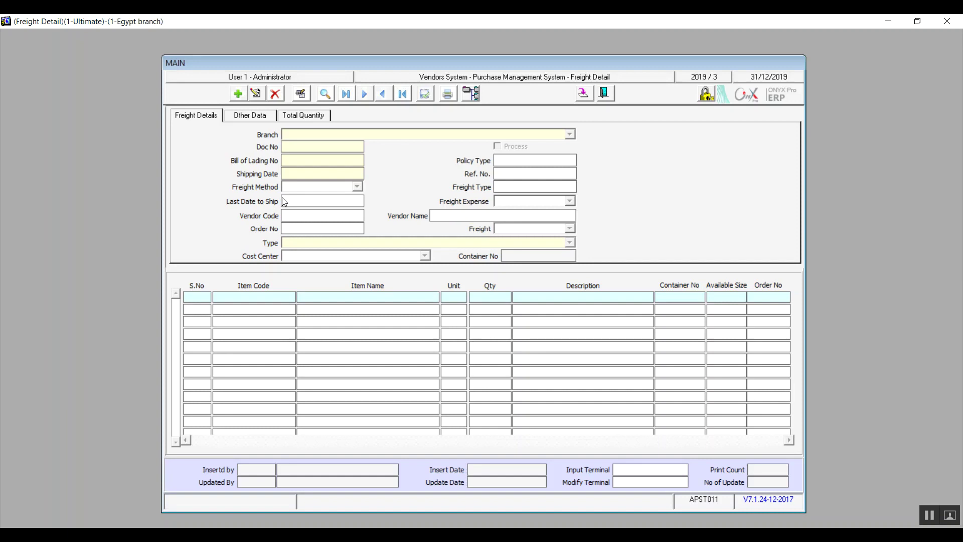
Add a new freight record with Bill of Lading No 1 and shipping date 01/01/2020.
click(239, 94)
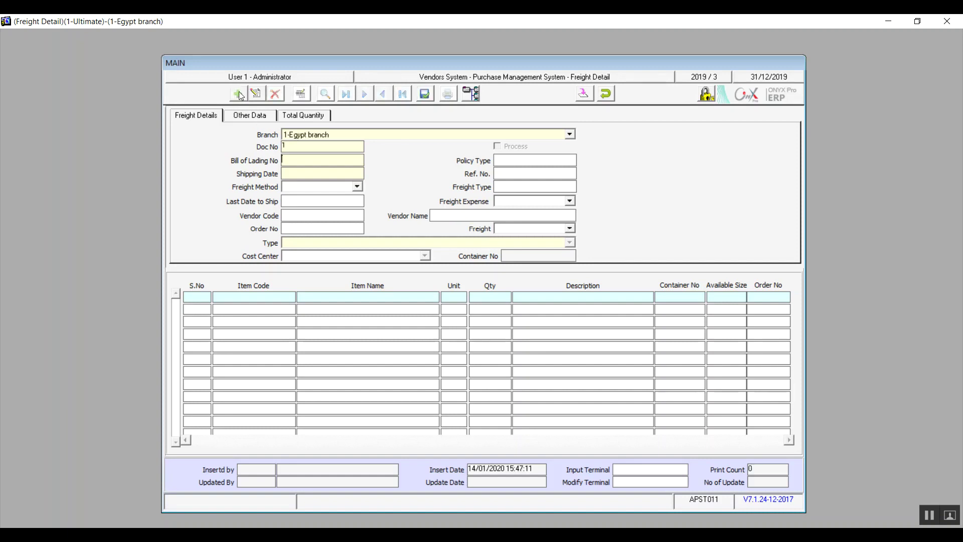
click(211, 119)
text(/1/2020)
Set the freight method to 2- Sea and enter vendor code 1.
click(356, 188)
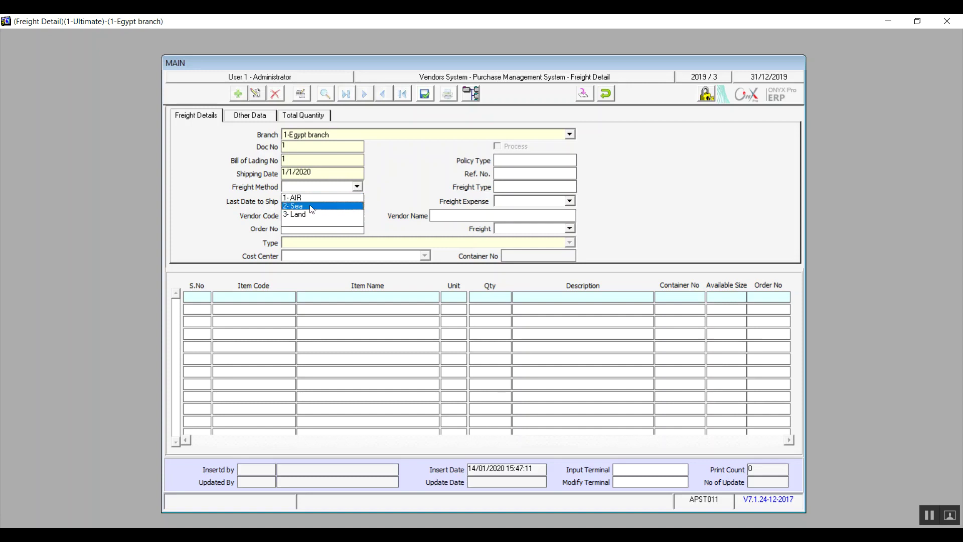
click(312, 208)
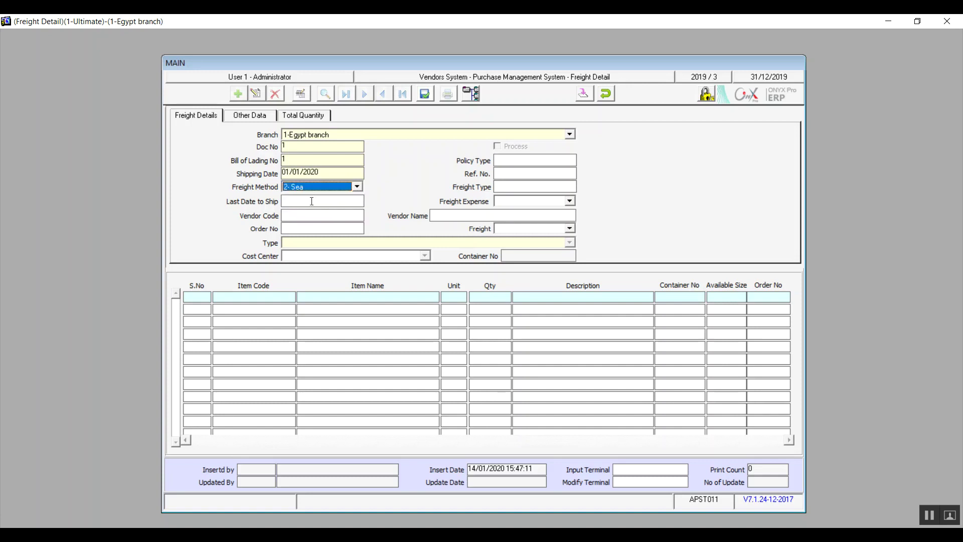
click(311, 201)
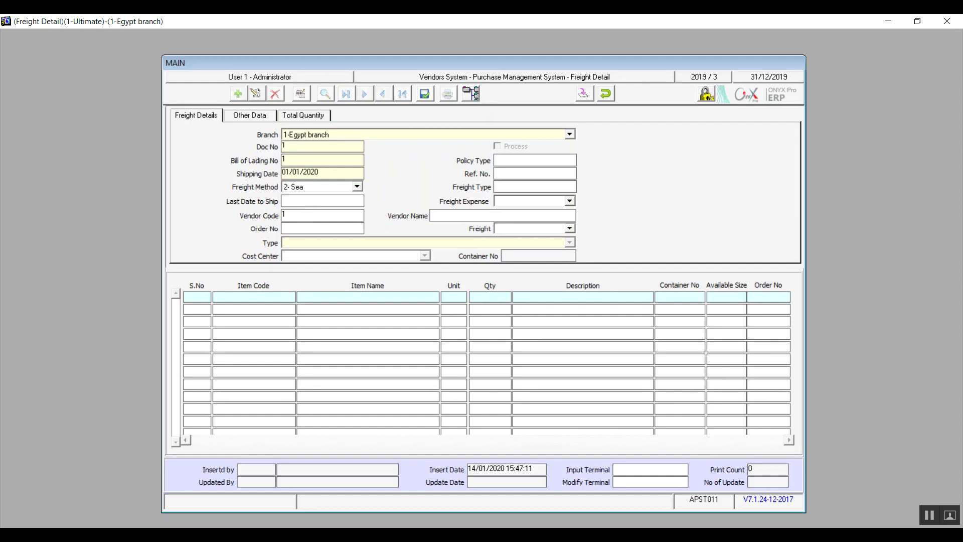
click(313, 216)
click(324, 231)
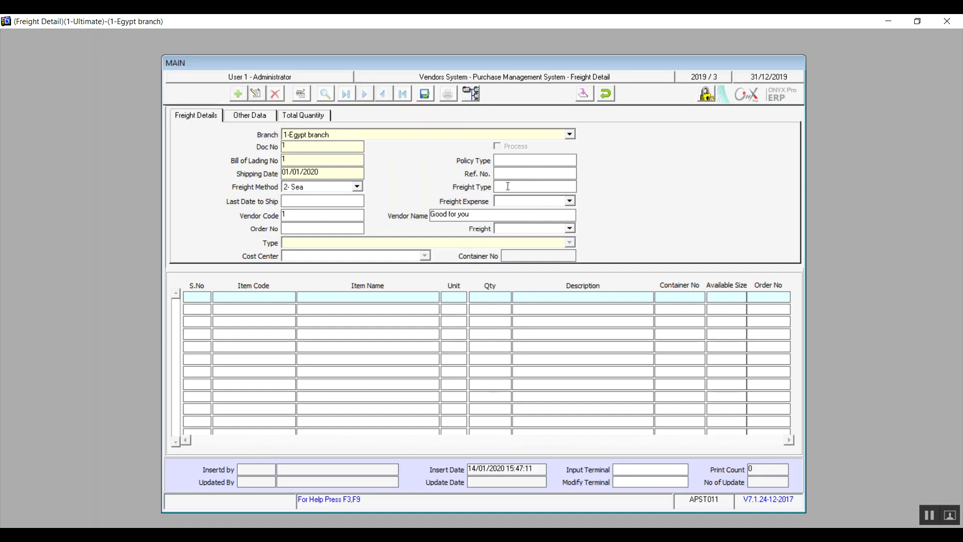
Set Freight Expense to 2- Vendor and change Freight from 2- Individual to 1- All.
click(570, 201)
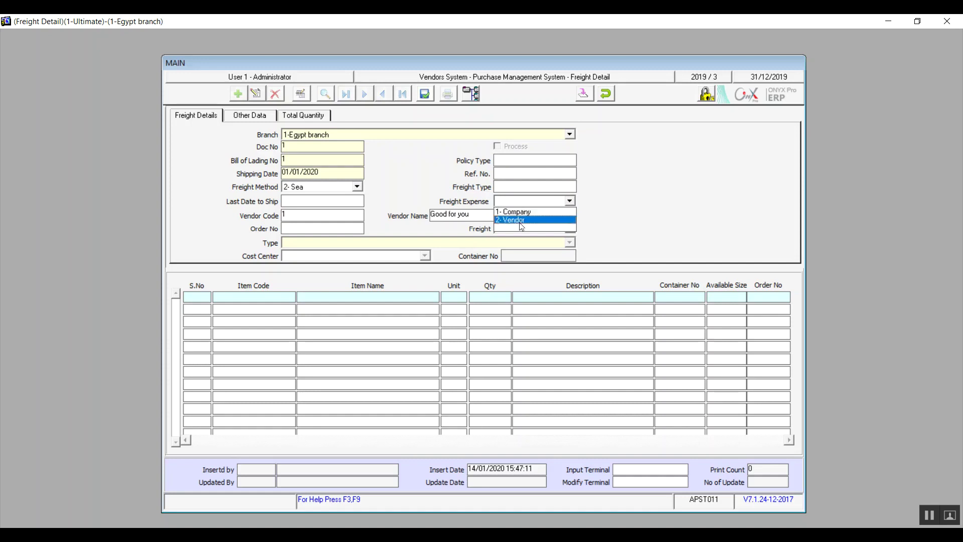
click(521, 223)
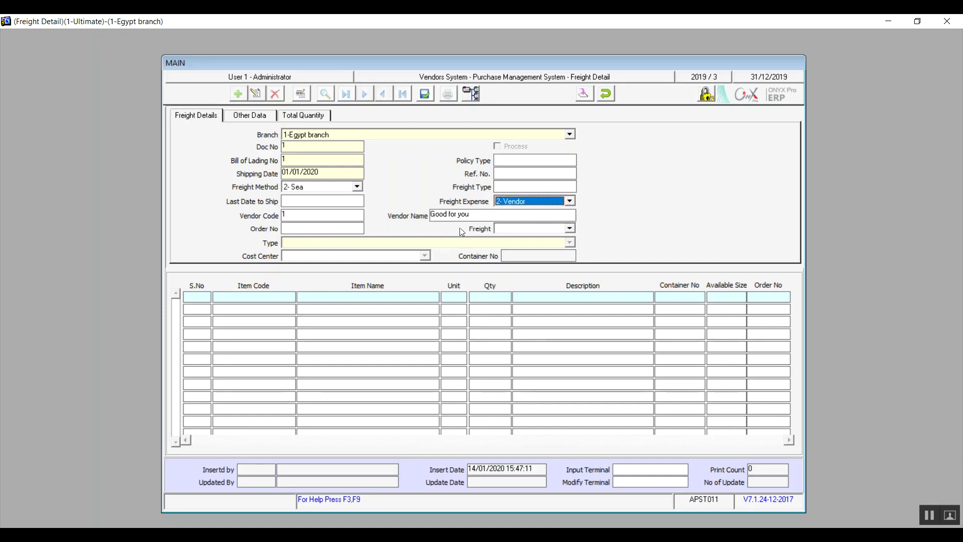
click(549, 229)
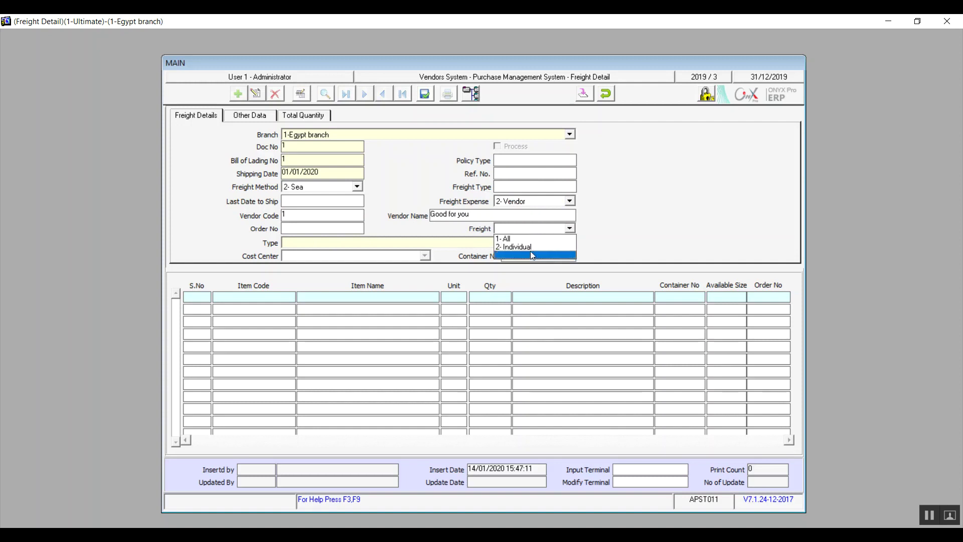
click(531, 247)
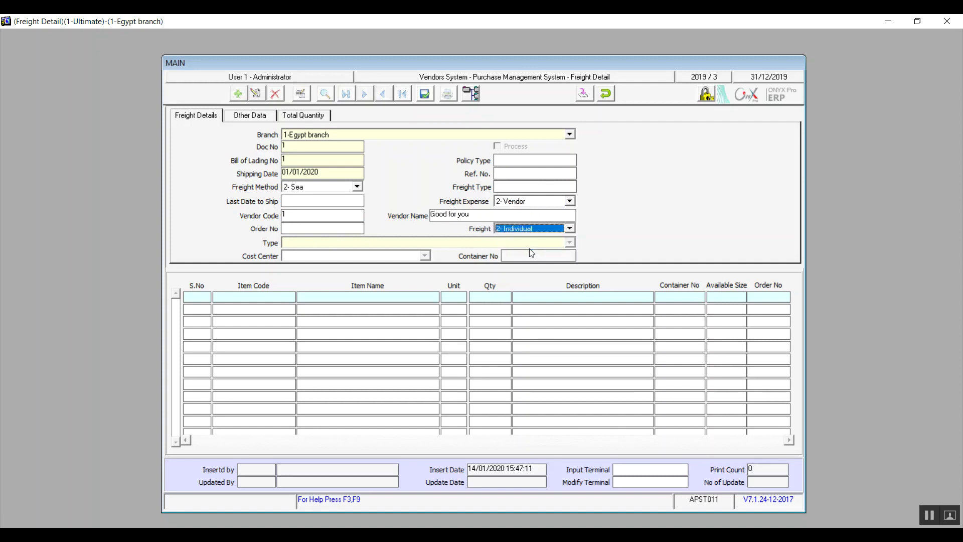
click(570, 229)
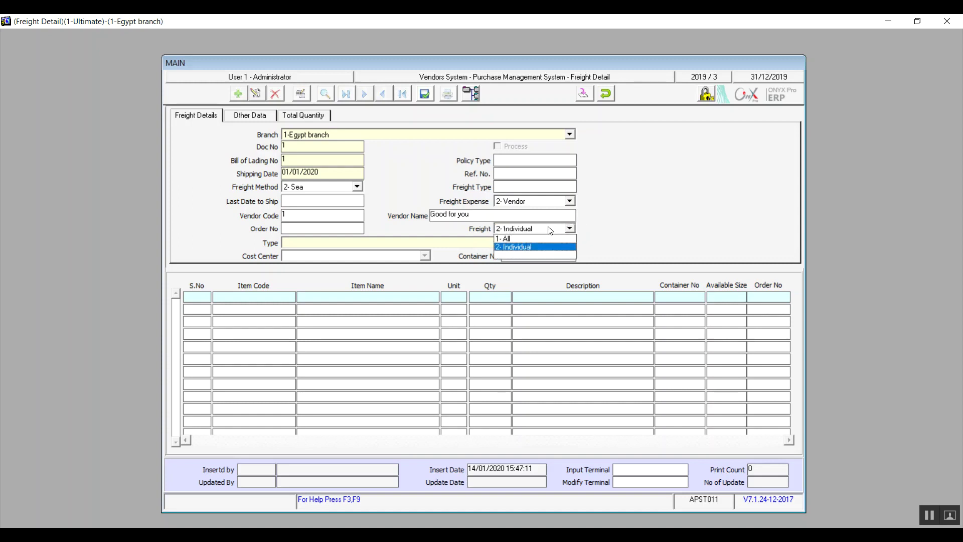
click(519, 238)
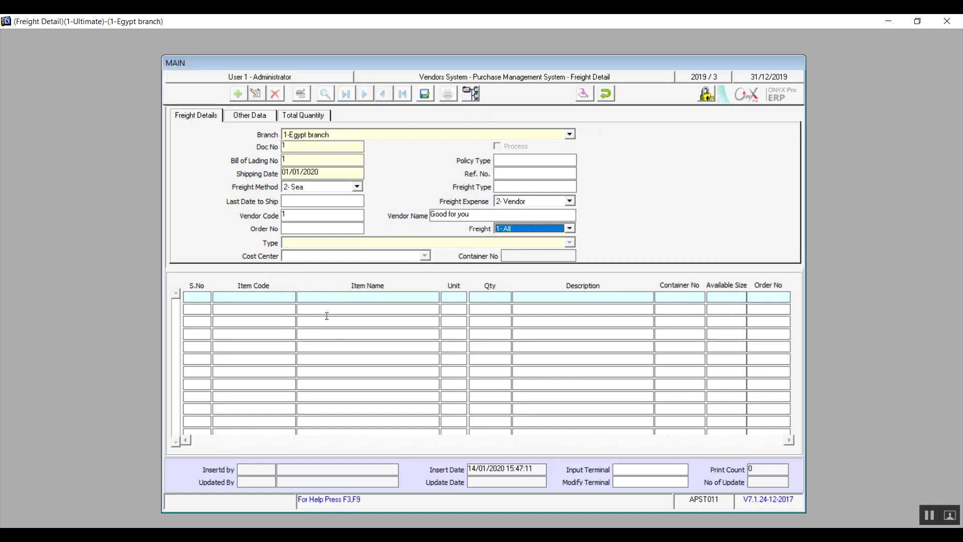
Review the freight record's Other Data page, then show its Total Quantity grid.
click(243, 115)
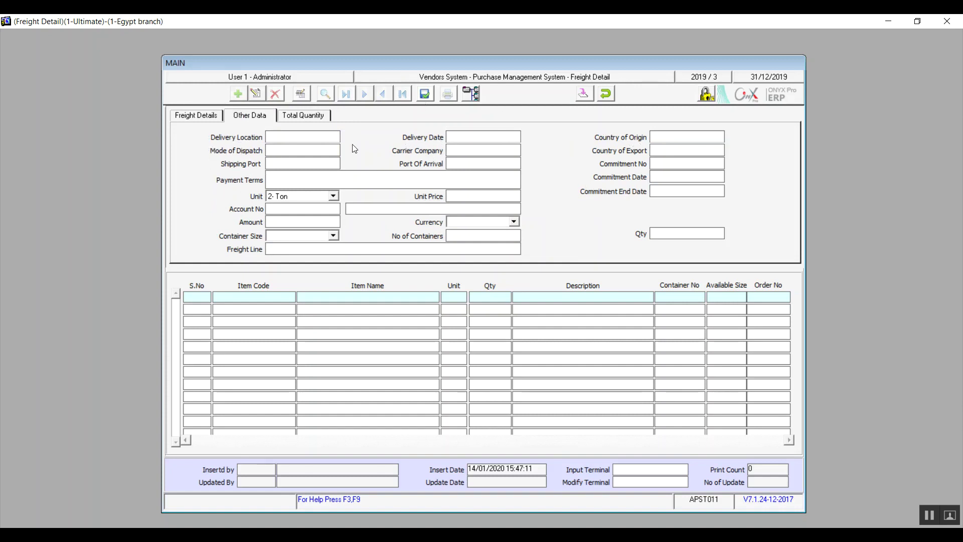
click(299, 117)
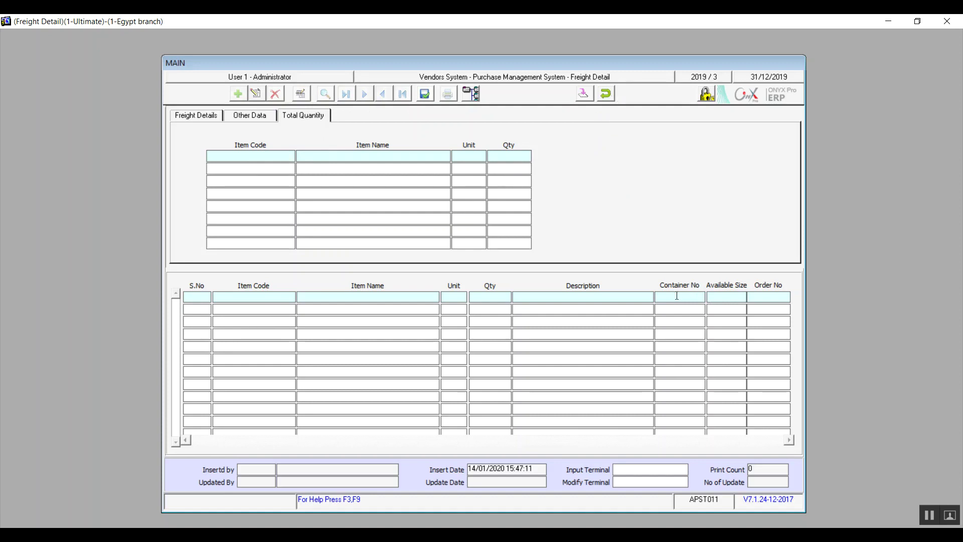
Cancel the unsaved freight record, close Freight Detail and open the Purchase Invoice form.
click(611, 95)
click(468, 315)
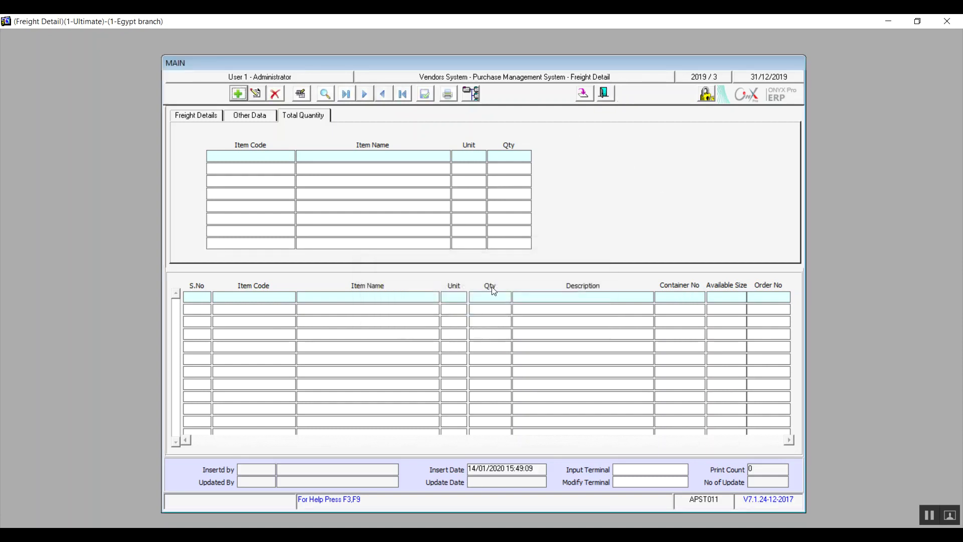
click(606, 94)
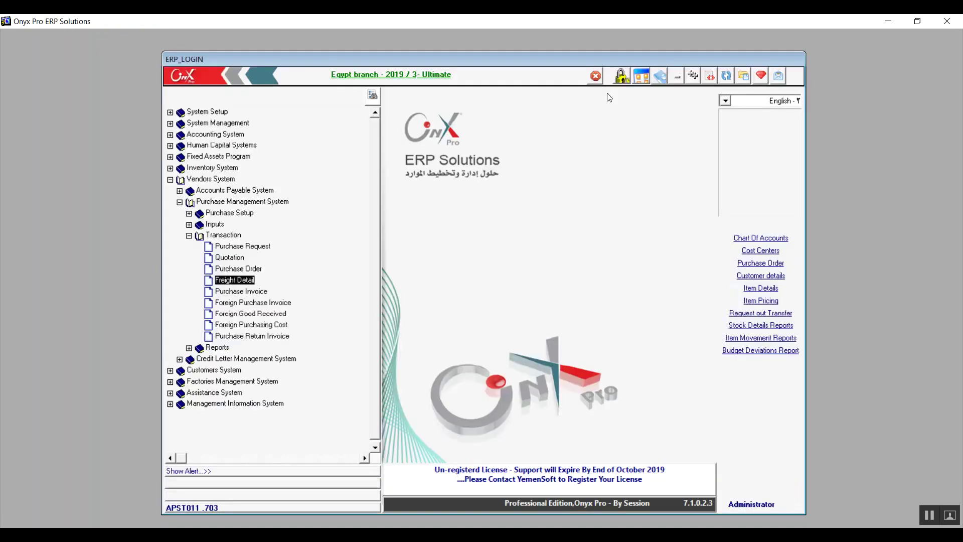
double_click(250, 292)
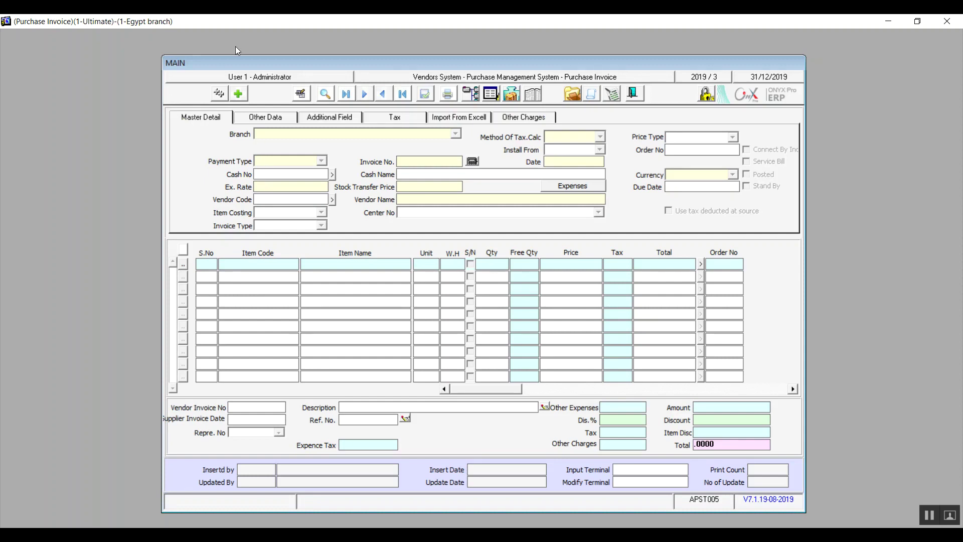
Start a new purchase invoice and browse its Additional Field, Tax, Import, Other Charges and Other Data pages.
click(238, 94)
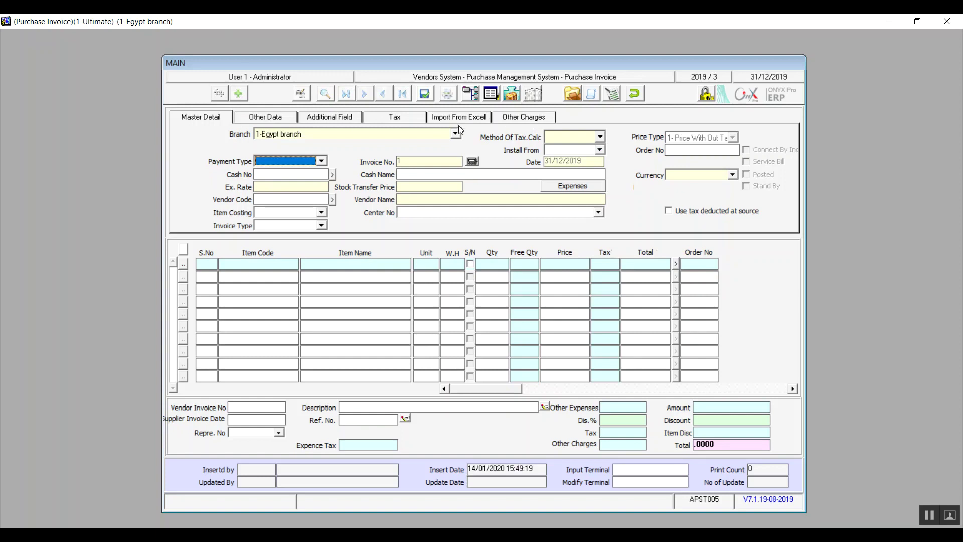
click(346, 121)
click(386, 120)
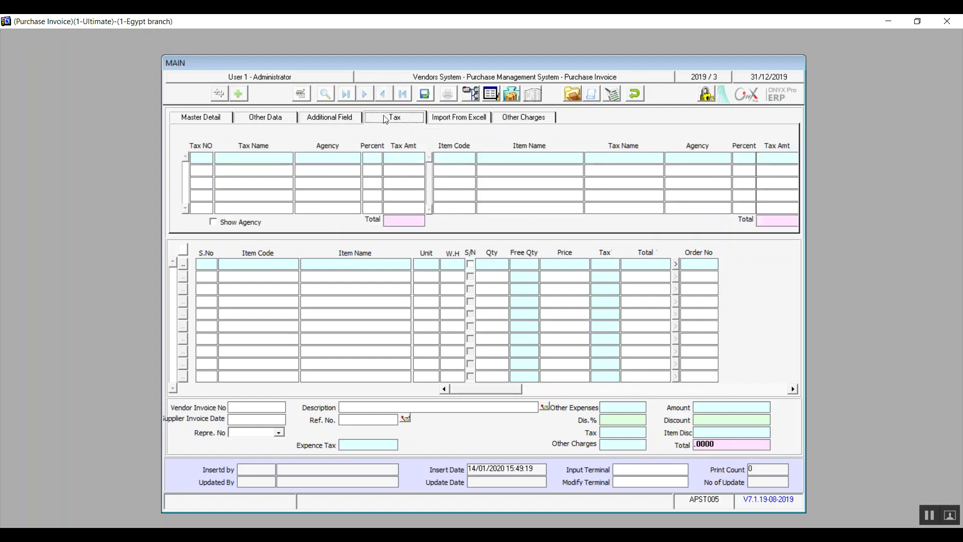
click(464, 120)
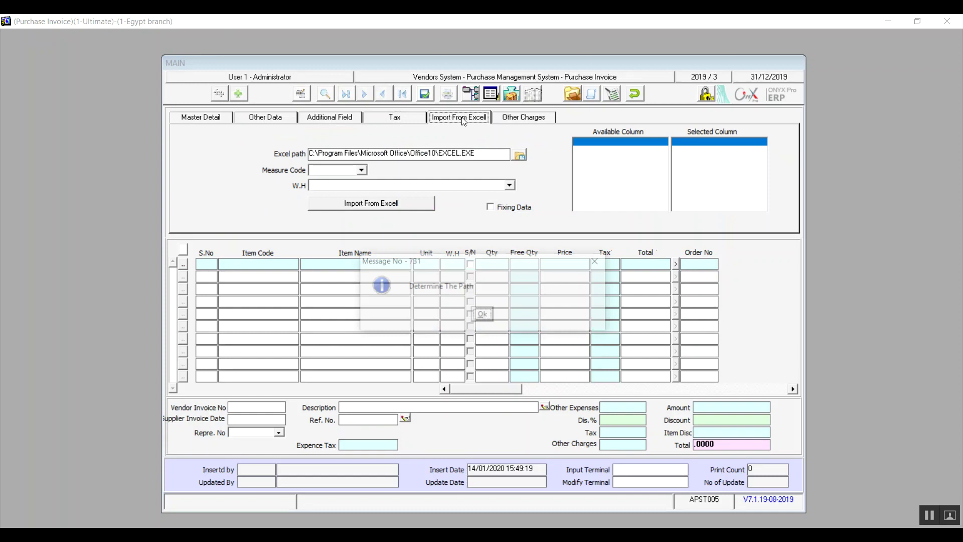
click(482, 316)
click(521, 117)
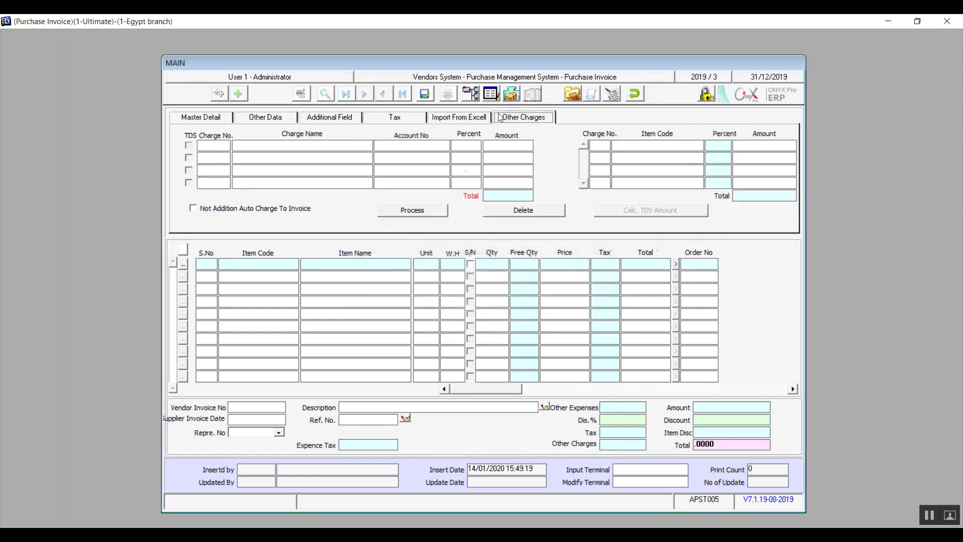
click(266, 120)
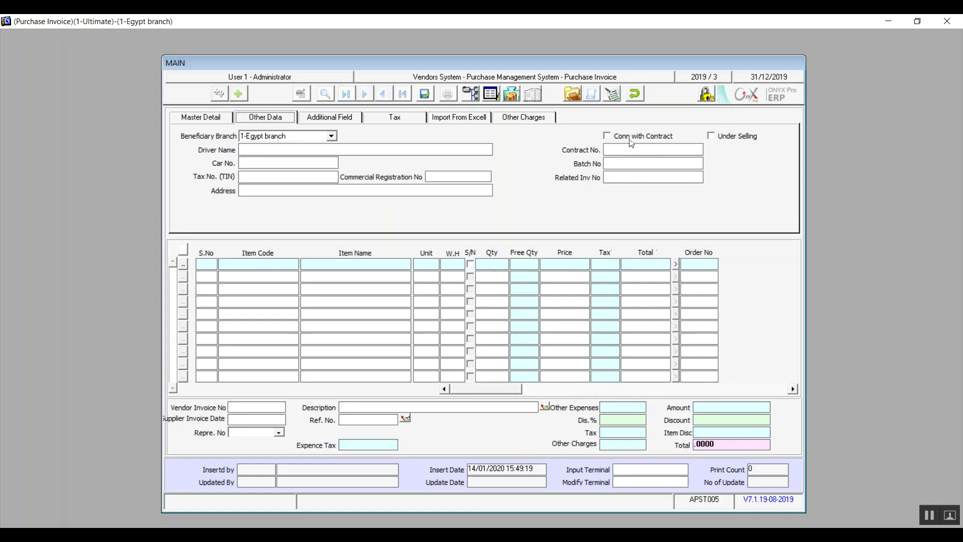
Leave Conn with Contract unticked and tick Under Selling on the invoice.
click(608, 135)
click(607, 137)
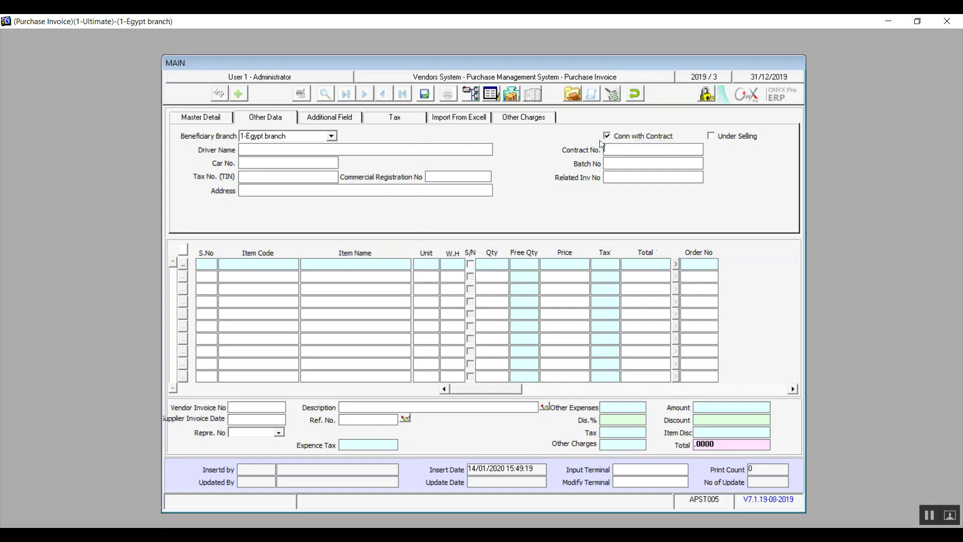
click(635, 137)
click(714, 137)
Back on Master Detail, set Method Of Tax.Calc to 1- 1.
click(215, 120)
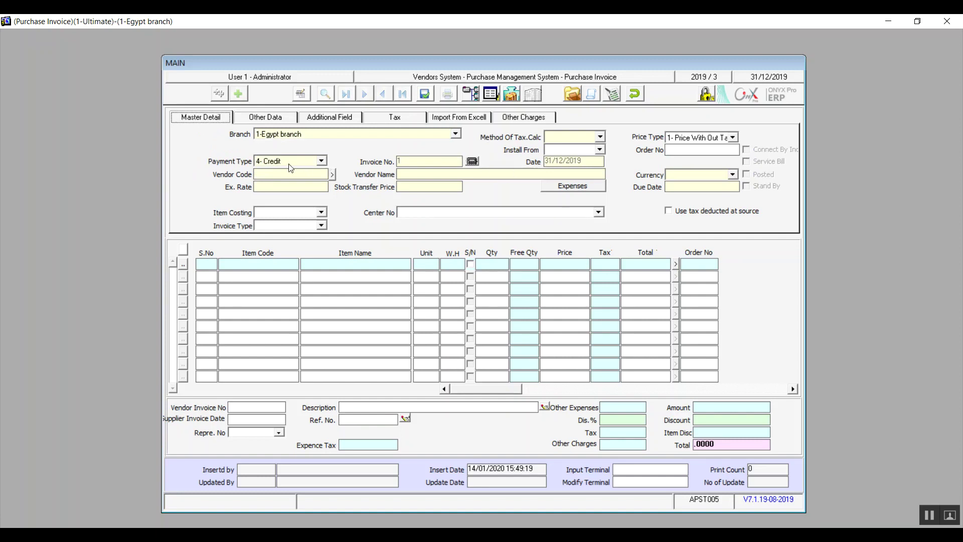
click(599, 136)
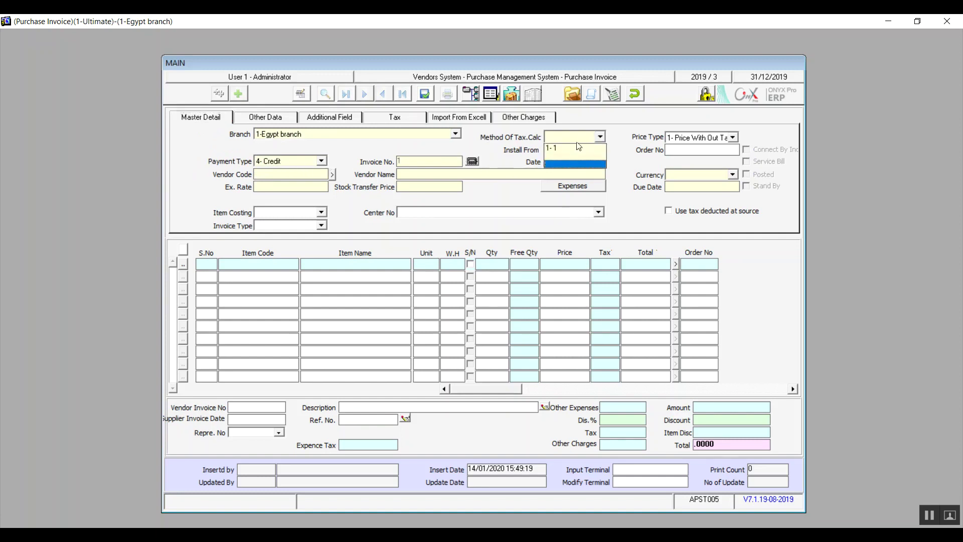
click(567, 146)
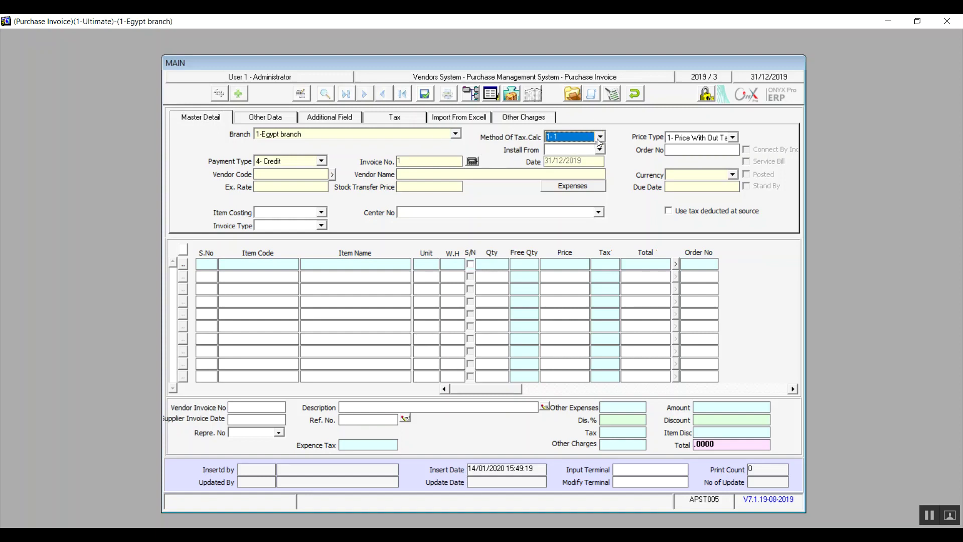
click(719, 143)
click(718, 138)
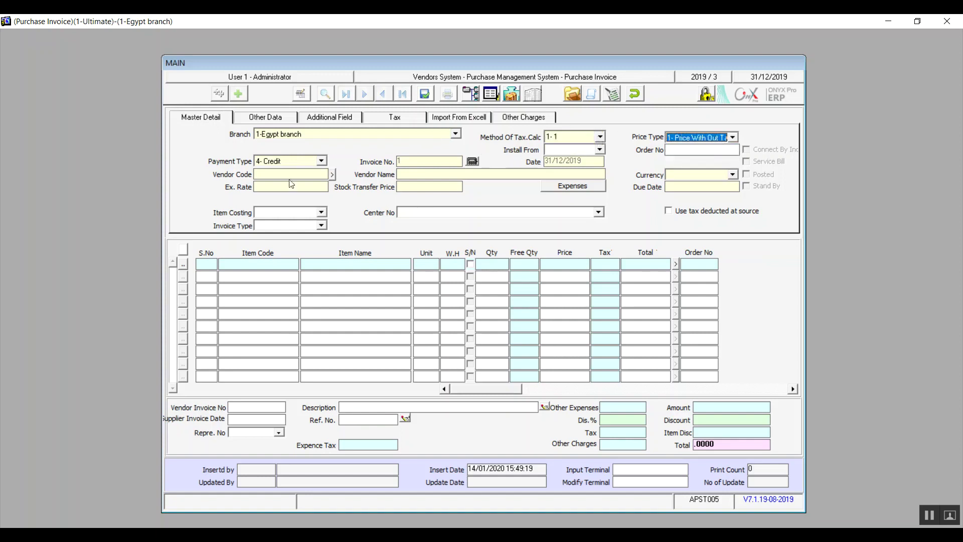
click(321, 160)
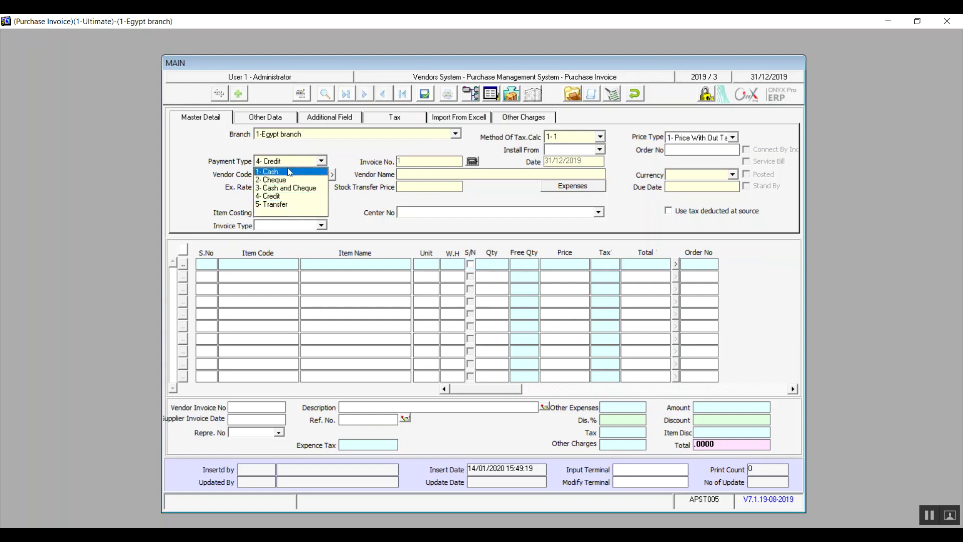
Set the payment type to Cash with cash box number 1.
click(289, 172)
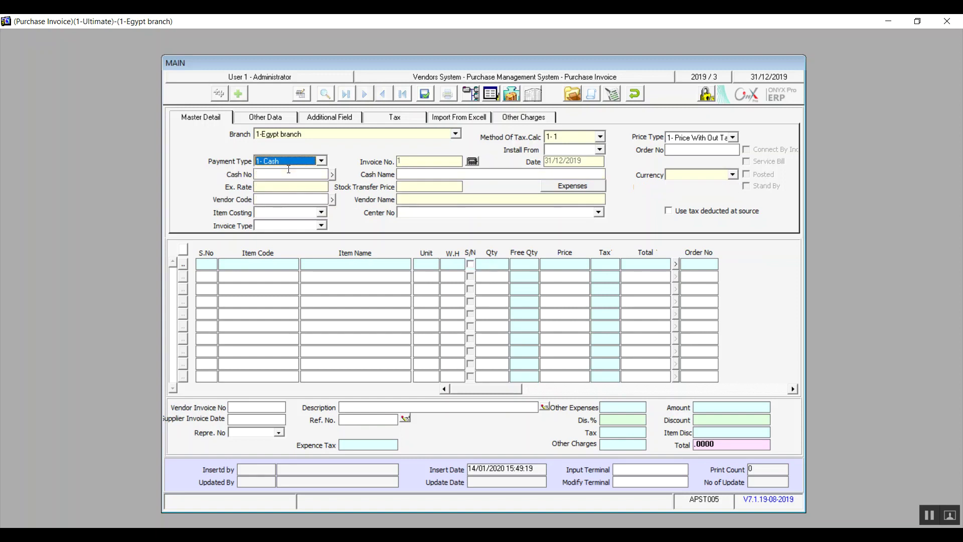
click(294, 174)
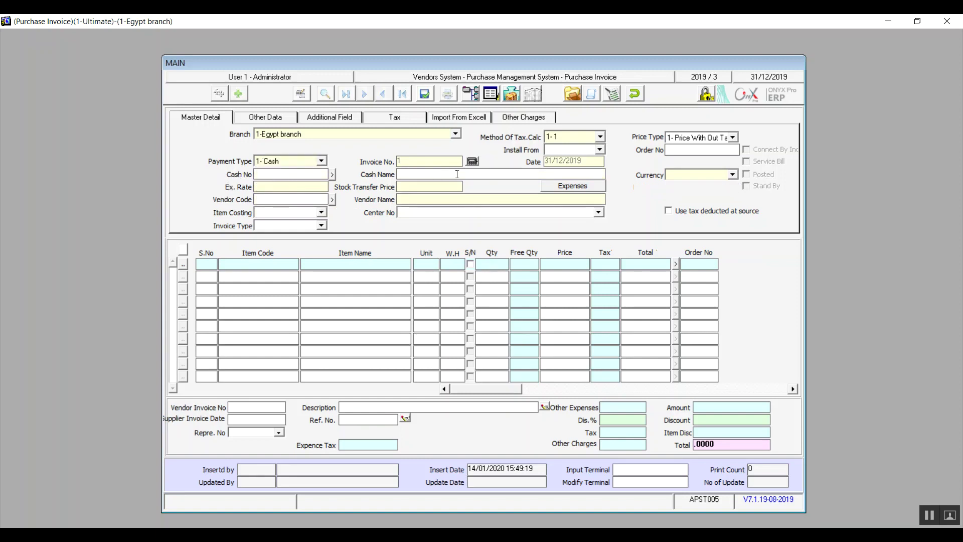
double_click(299, 174)
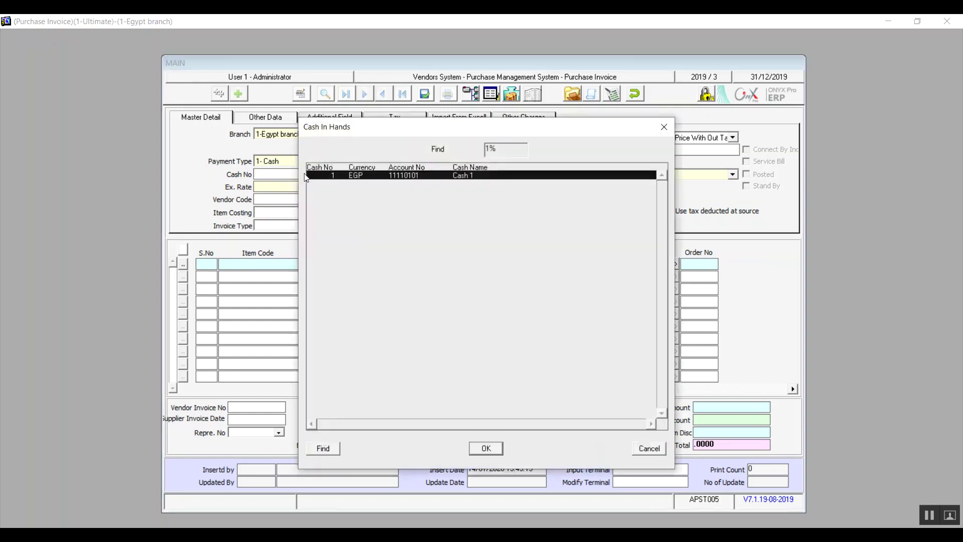
click(655, 448)
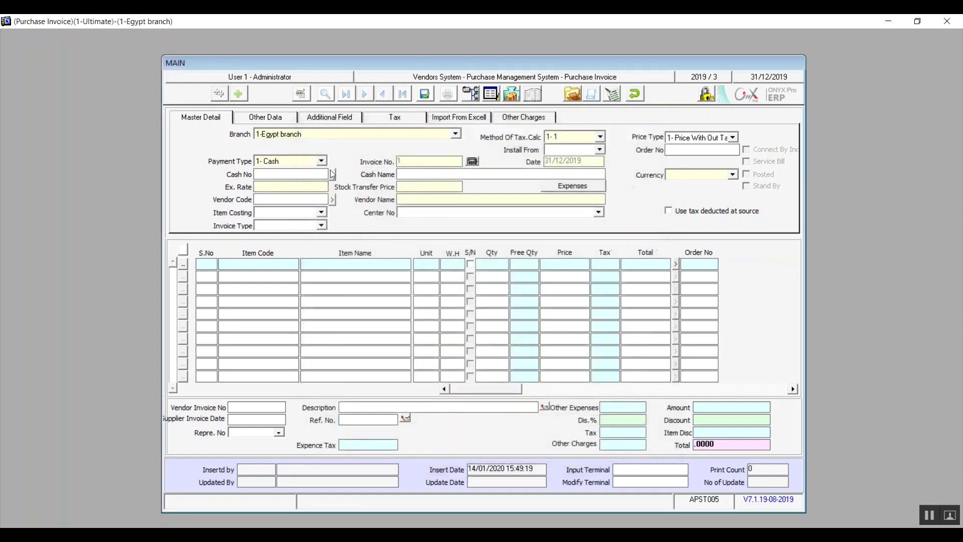
text(1)
key(Return)
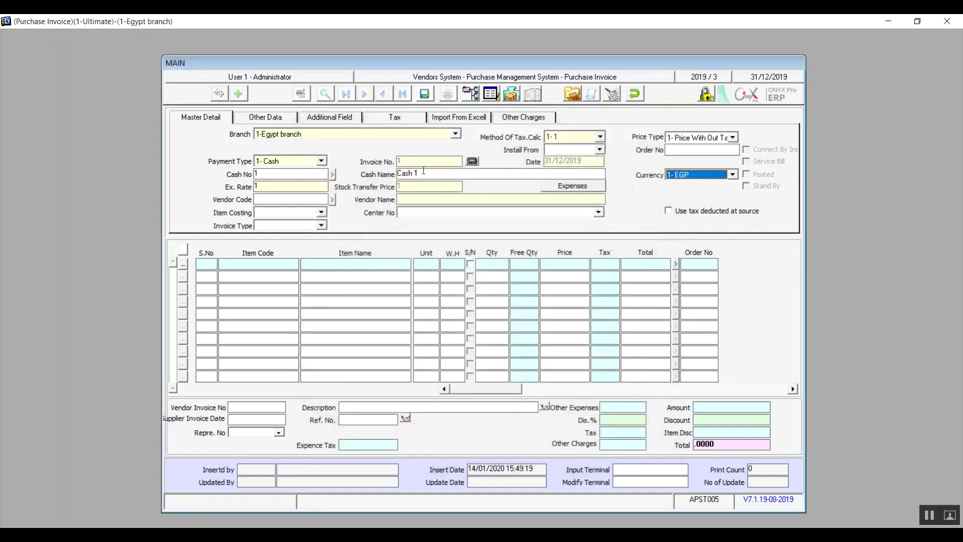
Switch the payment type to Cheque and choose Bank A as the paying bank.
click(321, 161)
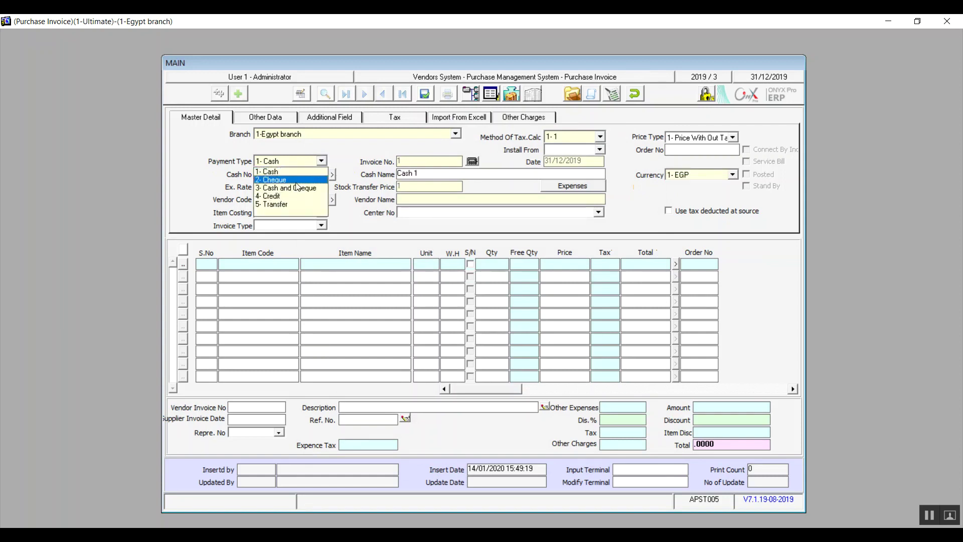
click(295, 182)
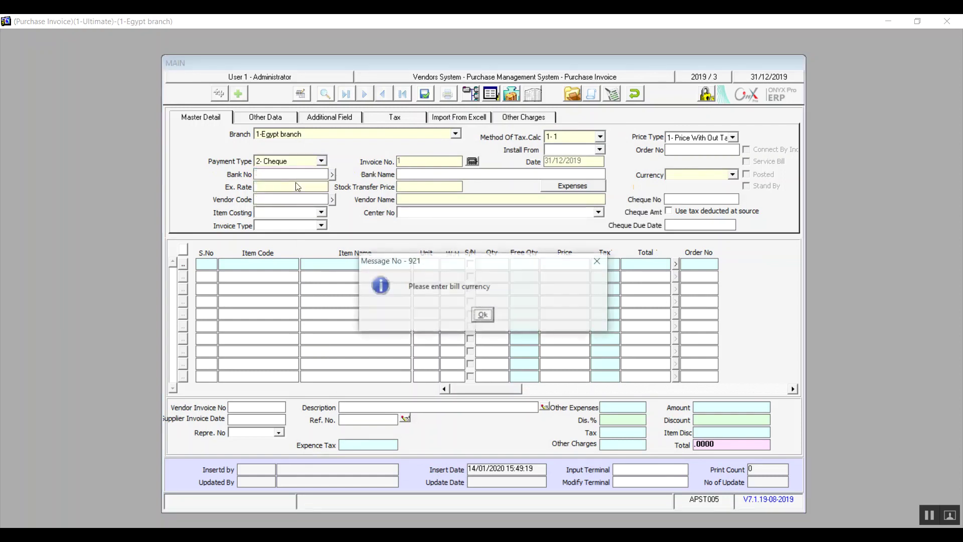
click(483, 315)
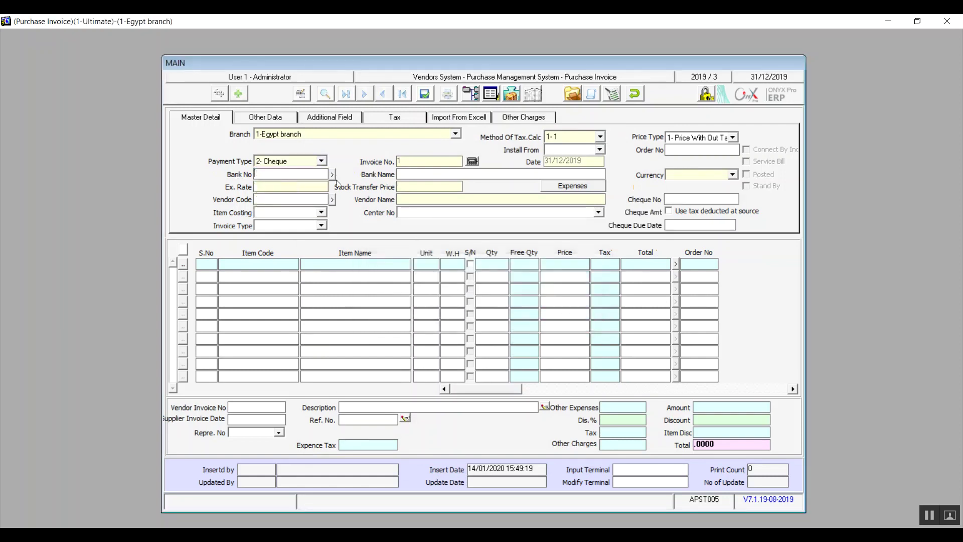
double_click(296, 172)
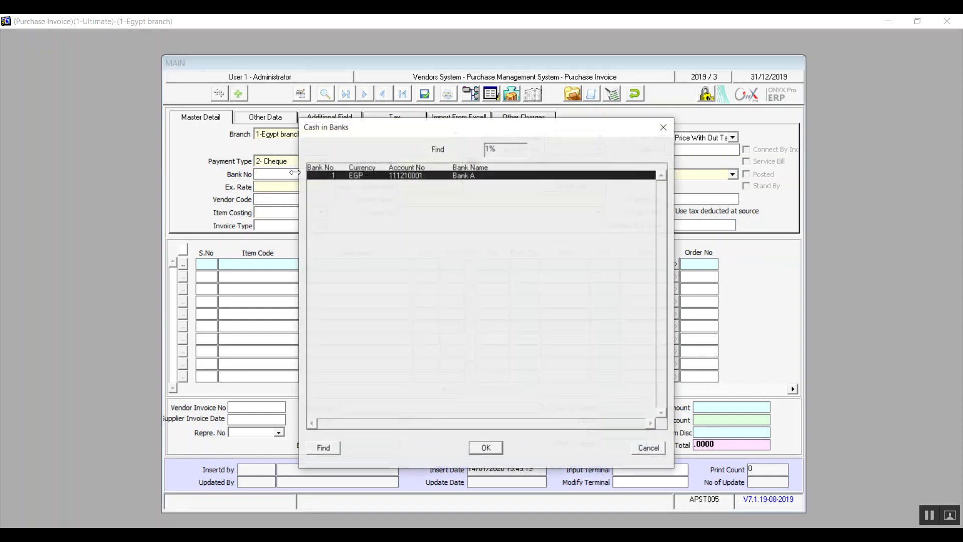
double_click(371, 174)
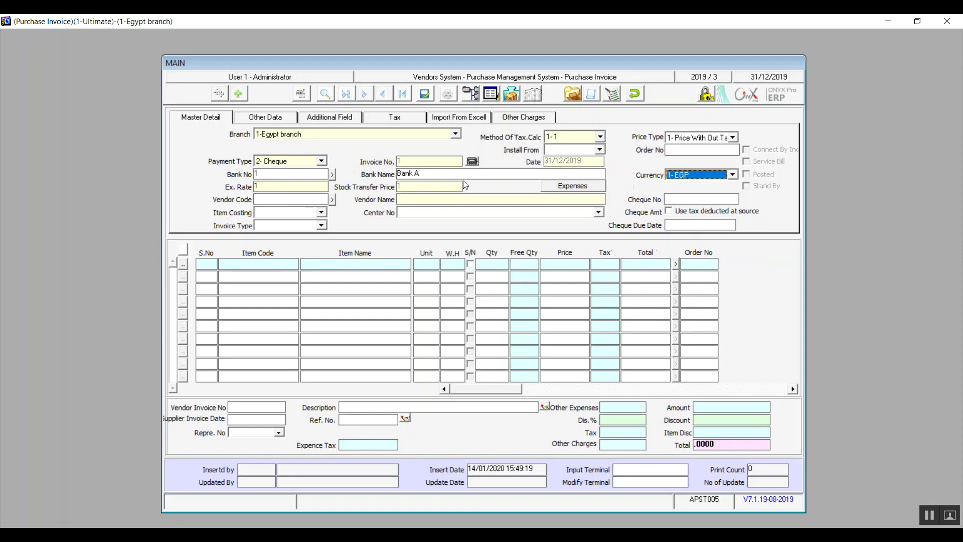
Enter vendor code 1 and set the invoice type to raw material.
click(688, 203)
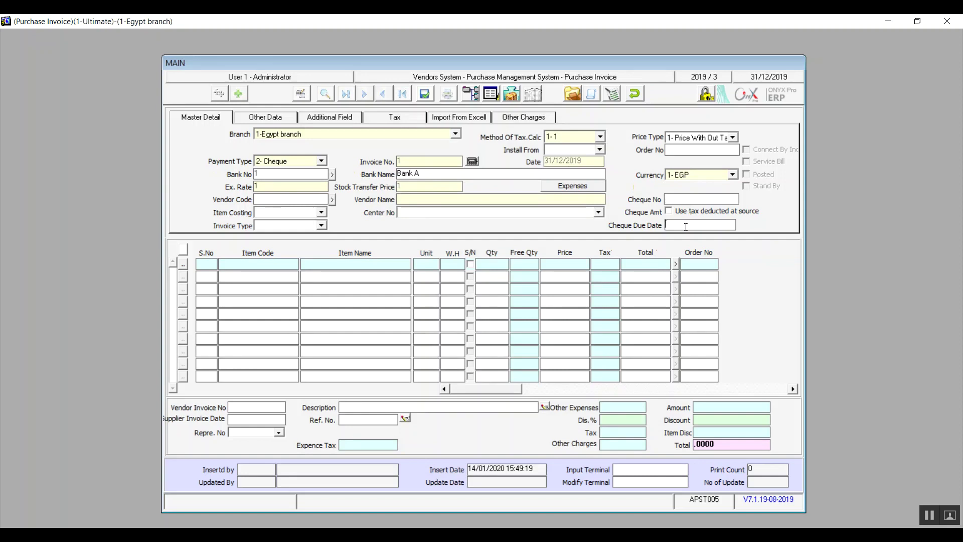
click(296, 203)
text(1)
key(Return)
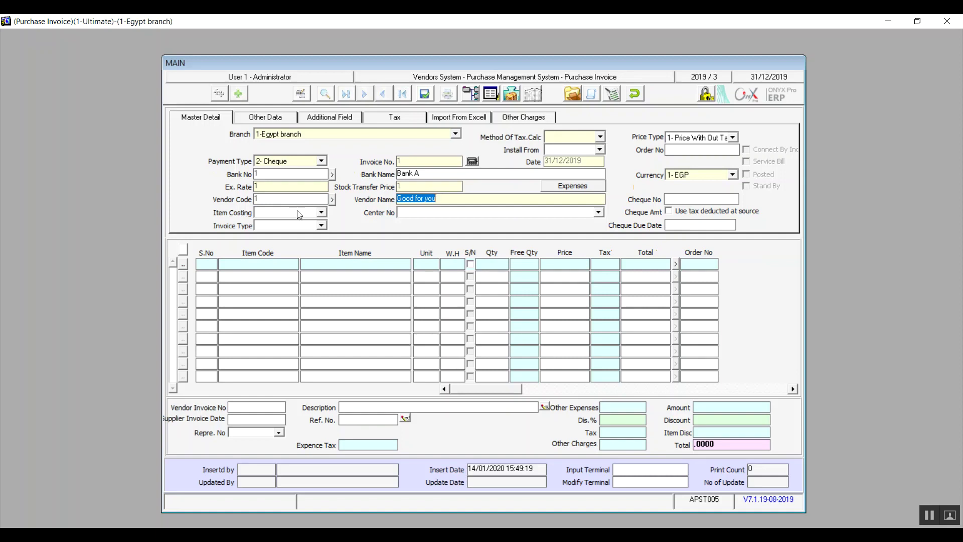
click(321, 225)
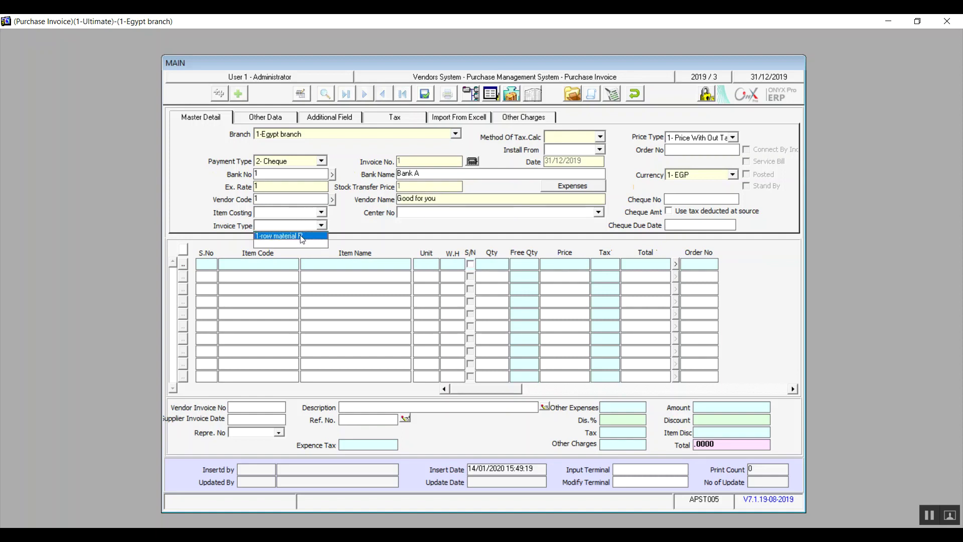
click(302, 237)
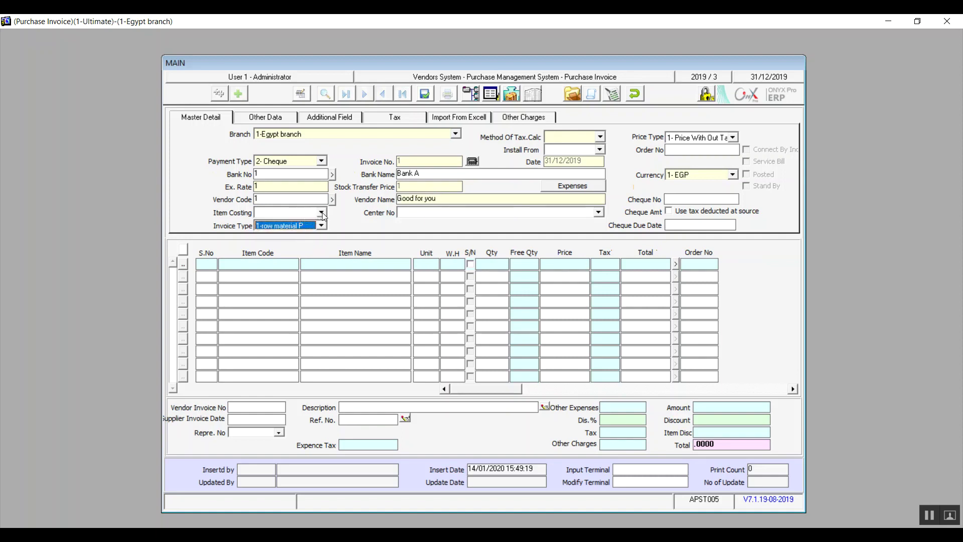
Set the cost center to 2 - summr 1 and move the price type to 2- Price Include Tax.
click(460, 212)
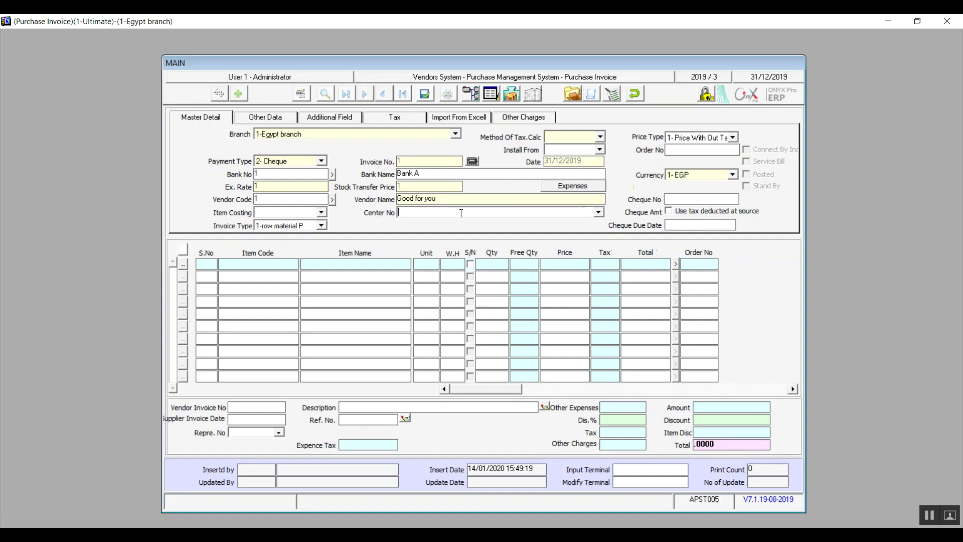
click(598, 212)
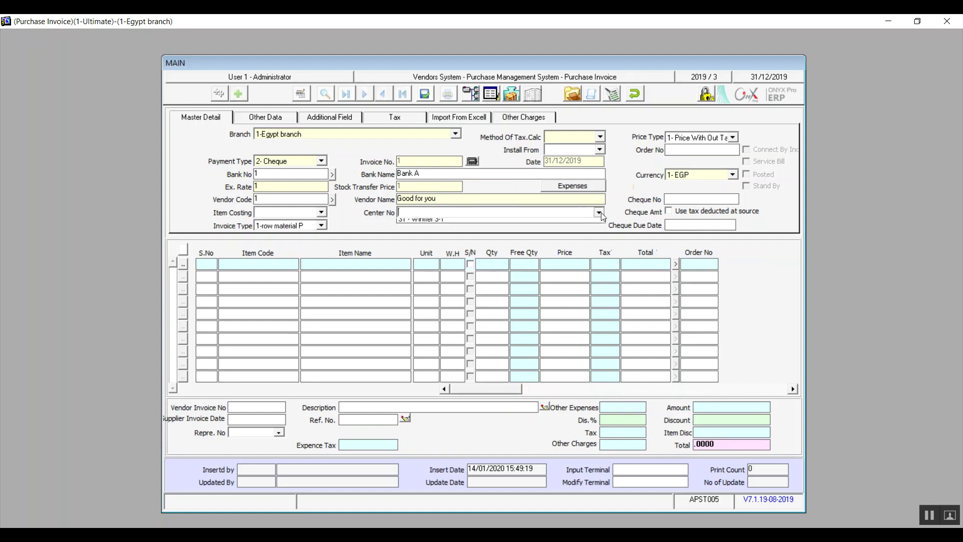
click(526, 225)
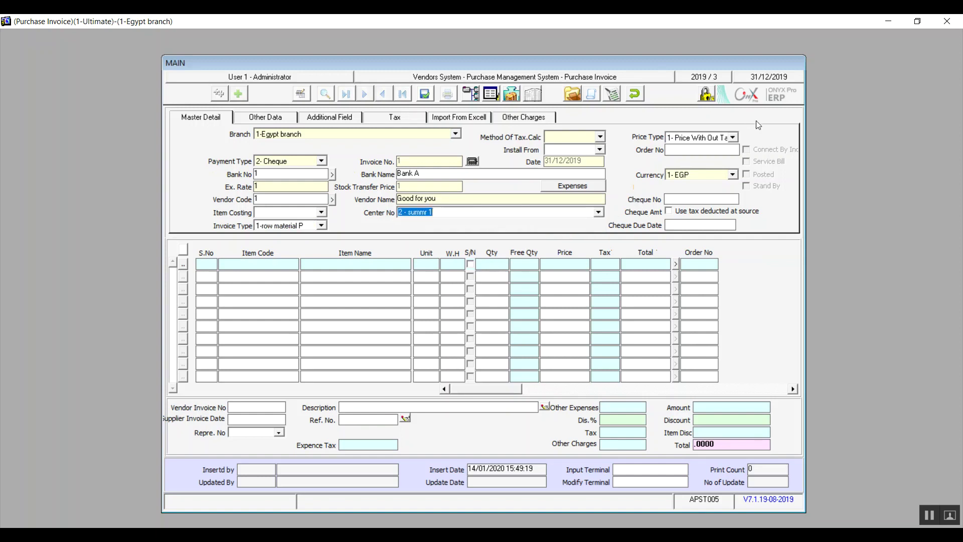
click(734, 137)
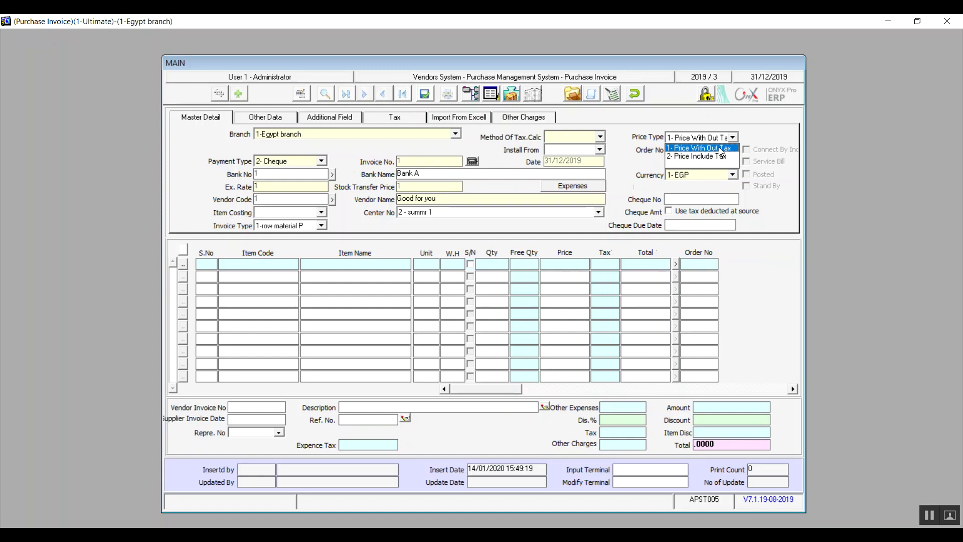
key(Down)
Set price type to 1- Price With Out Tax and install from Incoming Stock.
click(700, 149)
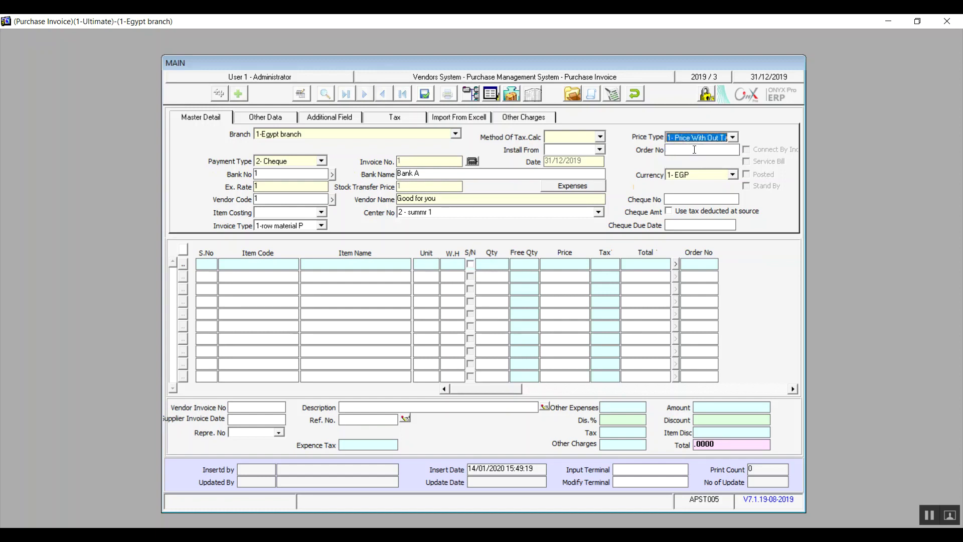
click(600, 149)
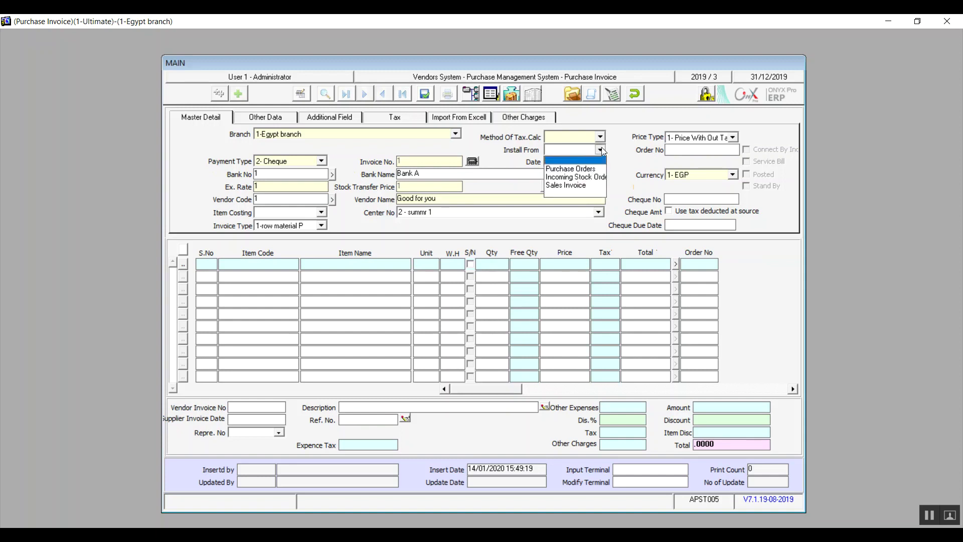
click(576, 169)
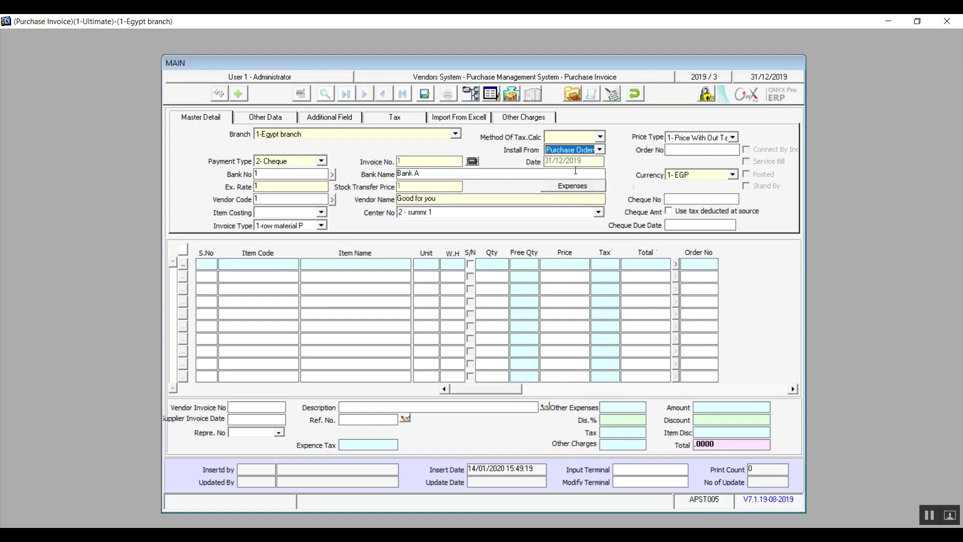
click(684, 149)
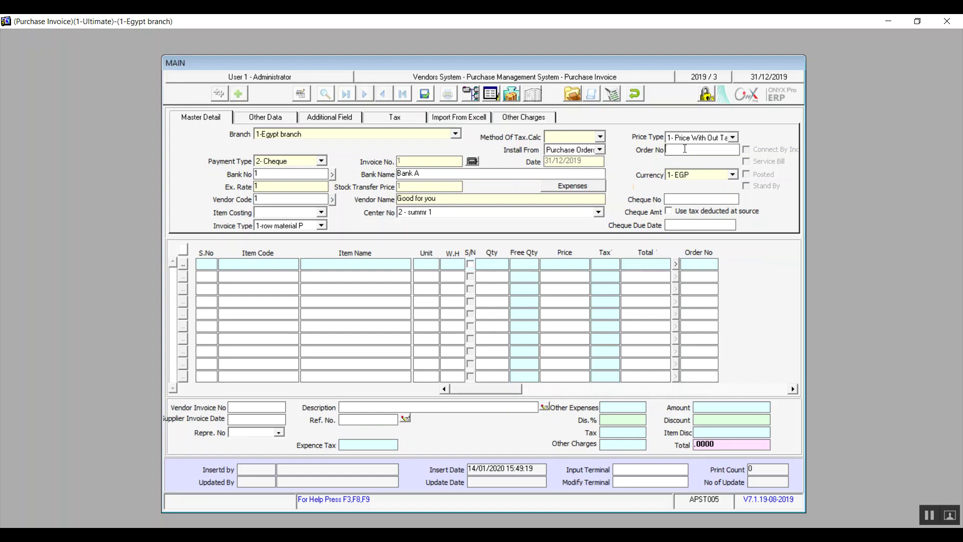
click(599, 150)
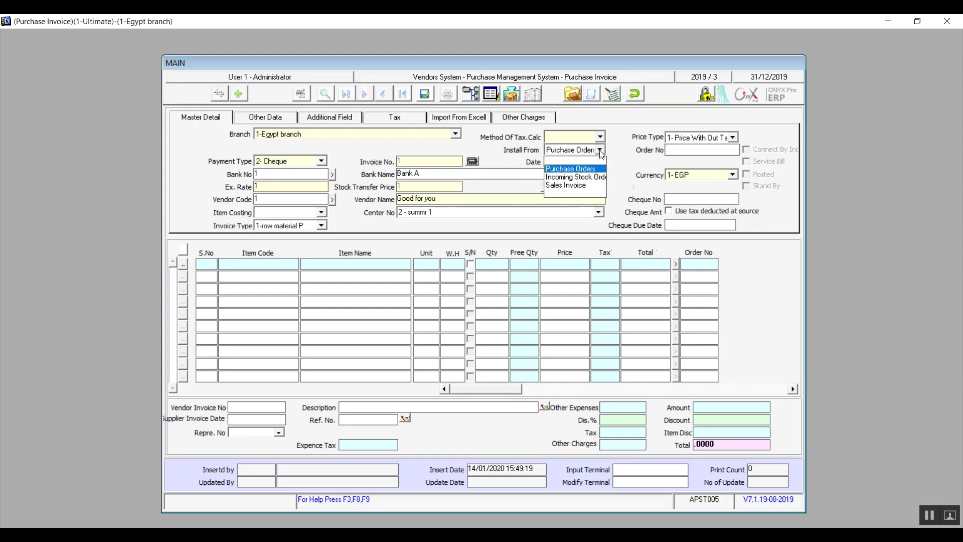
click(587, 179)
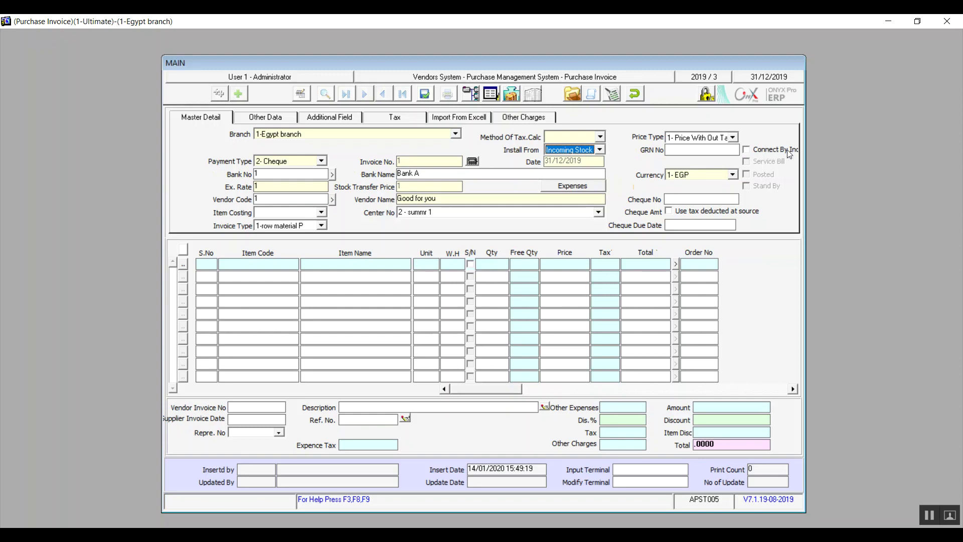
Leave Connect By Inc off, keep currency 1- EGP and enter stock transfer price 1.
click(748, 150)
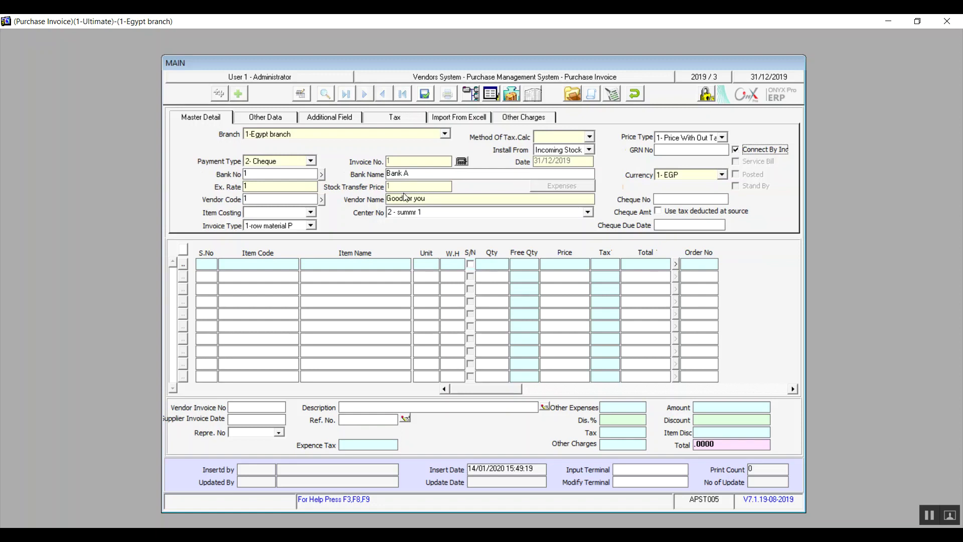
click(748, 150)
click(748, 150)
click(747, 150)
click(707, 175)
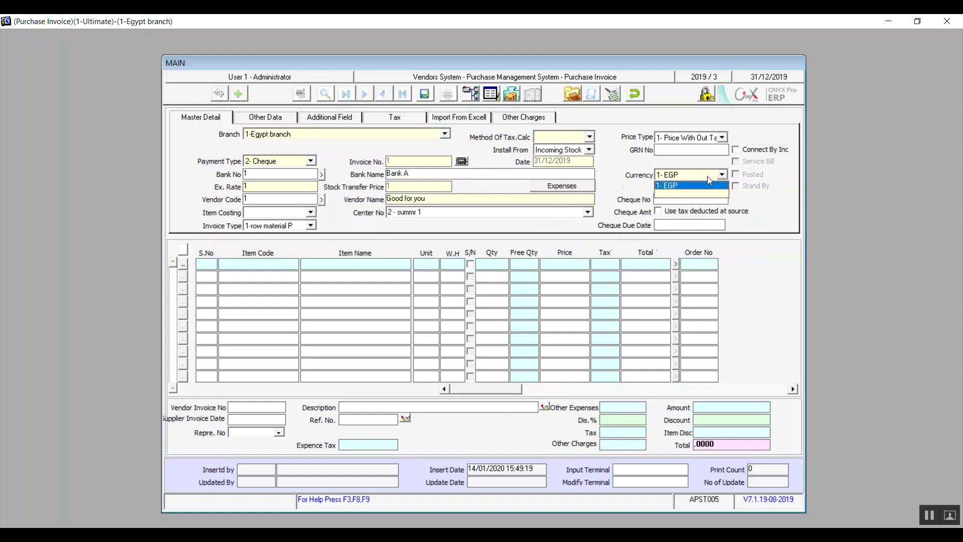
click(692, 185)
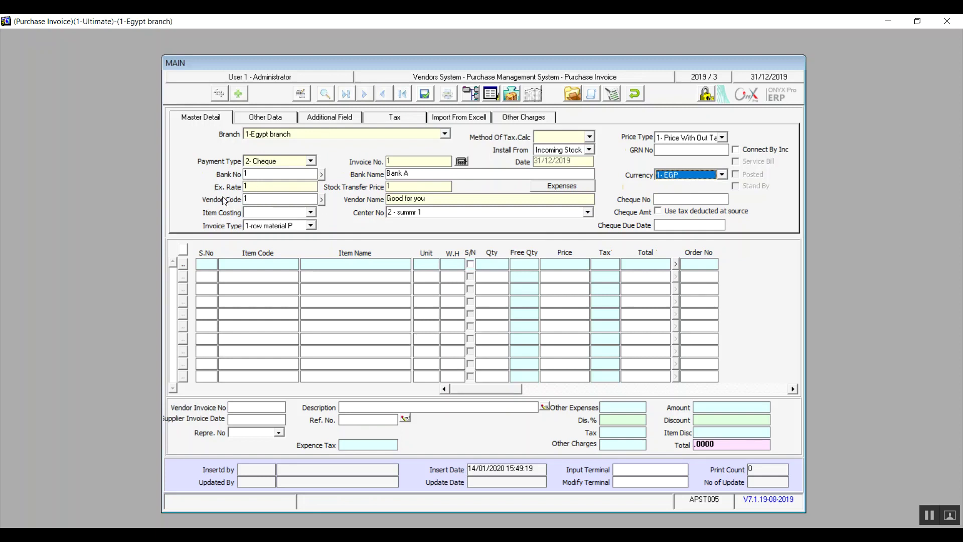
click(388, 187)
text(1)
Open the invoice's Other Expenses window and look up the available expense entries.
click(572, 187)
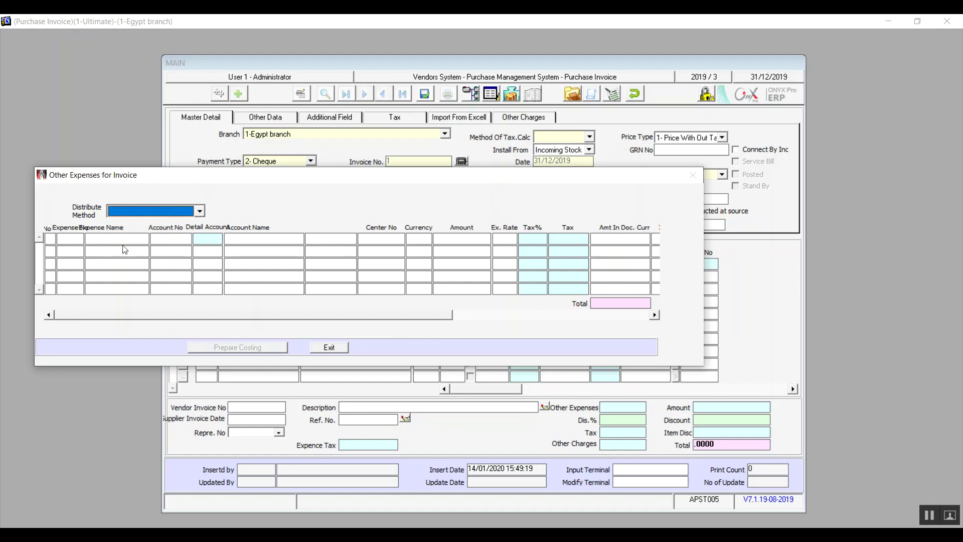
click(76, 238)
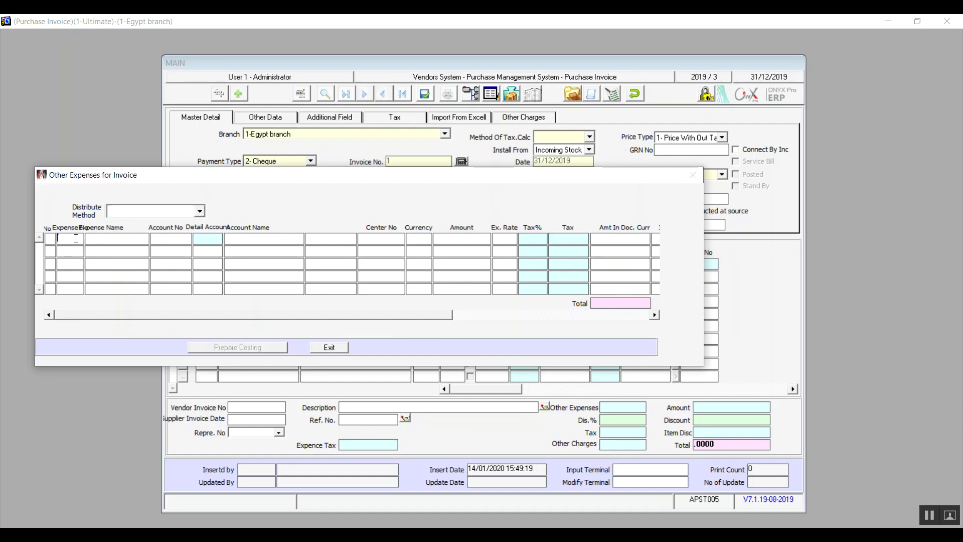
double_click(76, 238)
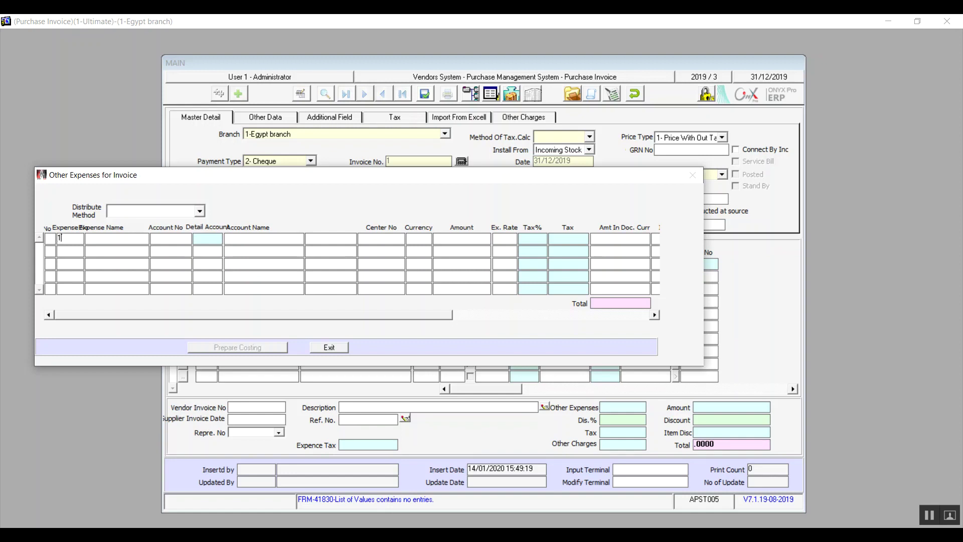
Try Distribute Method 2- Exp Amt, then settle on 3- Percent From Exp and start an expense row.
click(200, 210)
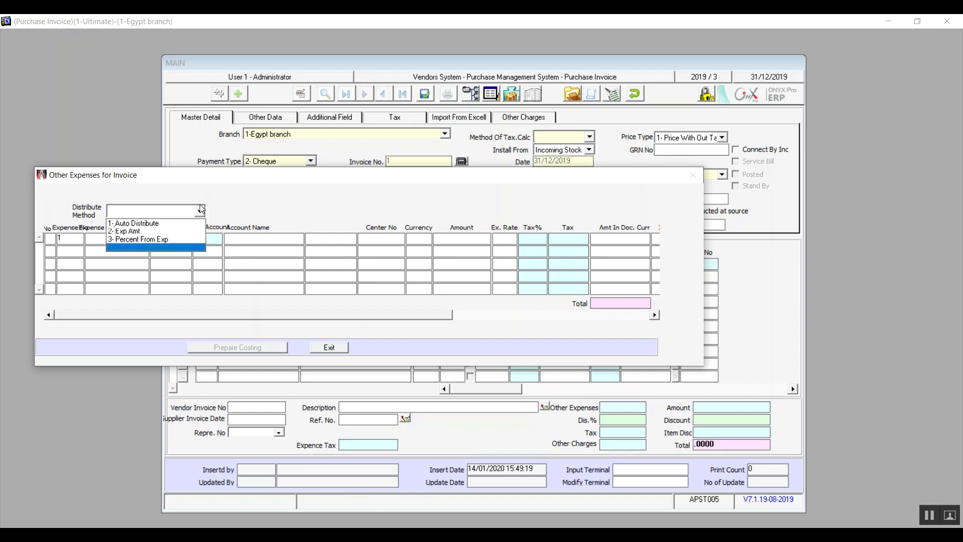
click(158, 232)
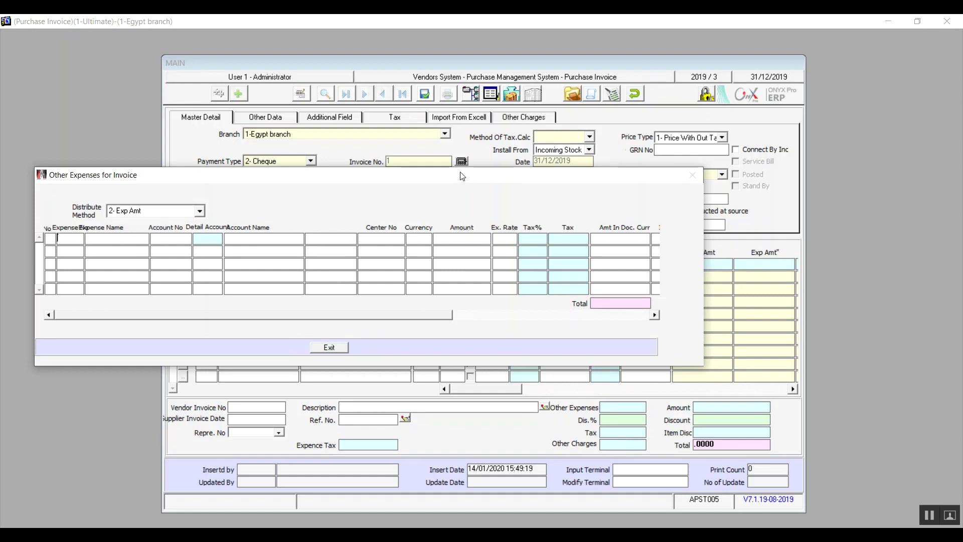
drag(462, 176, 463, 51)
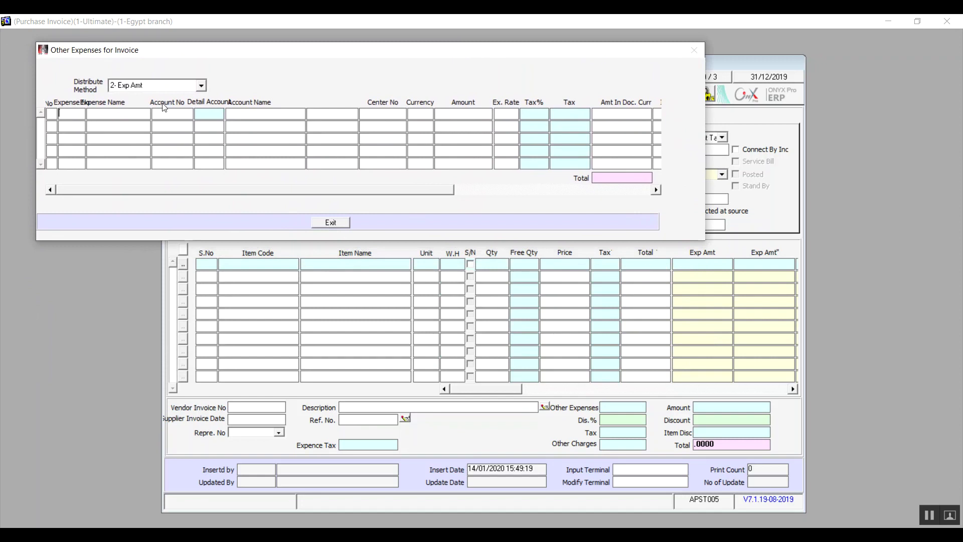
click(201, 85)
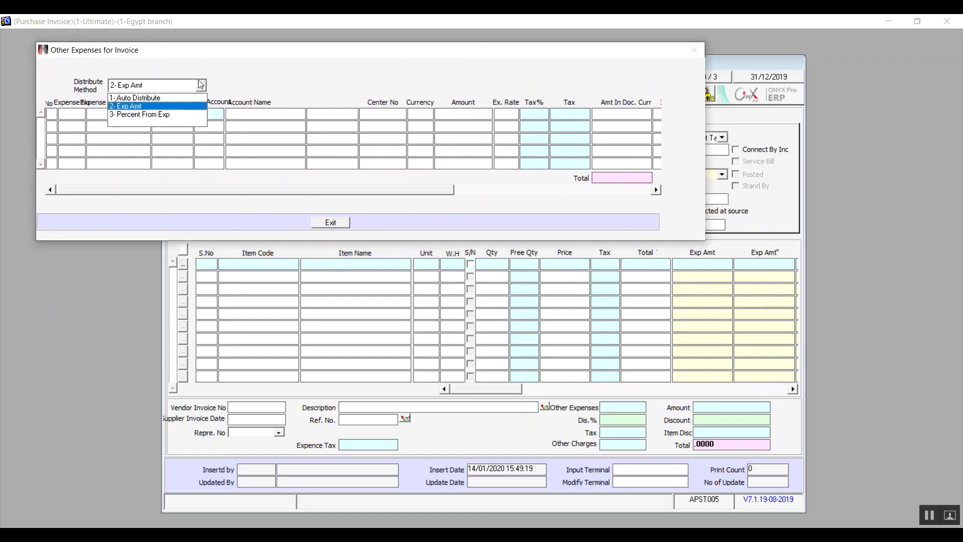
click(164, 115)
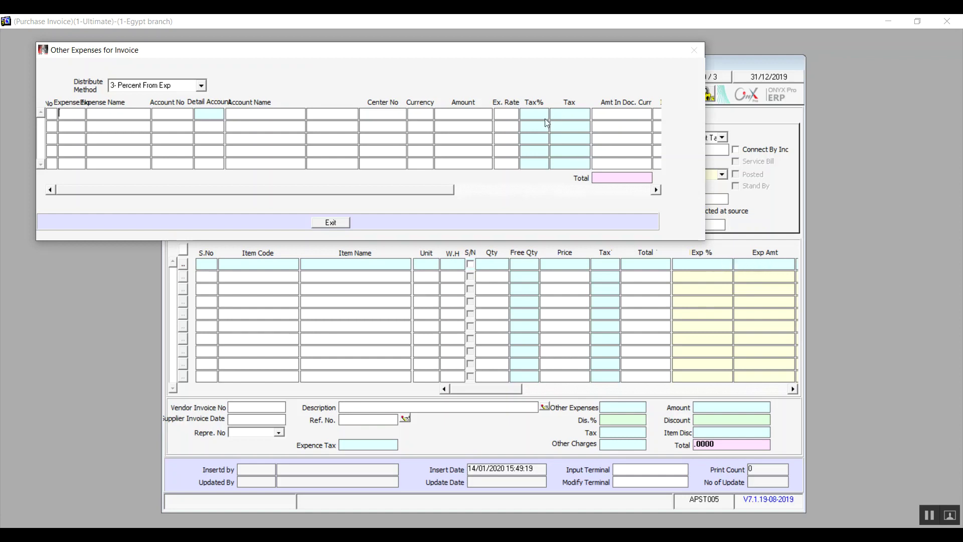
click(508, 113)
Close the Other Expenses window and cancel the unsaved purchase invoice.
click(331, 223)
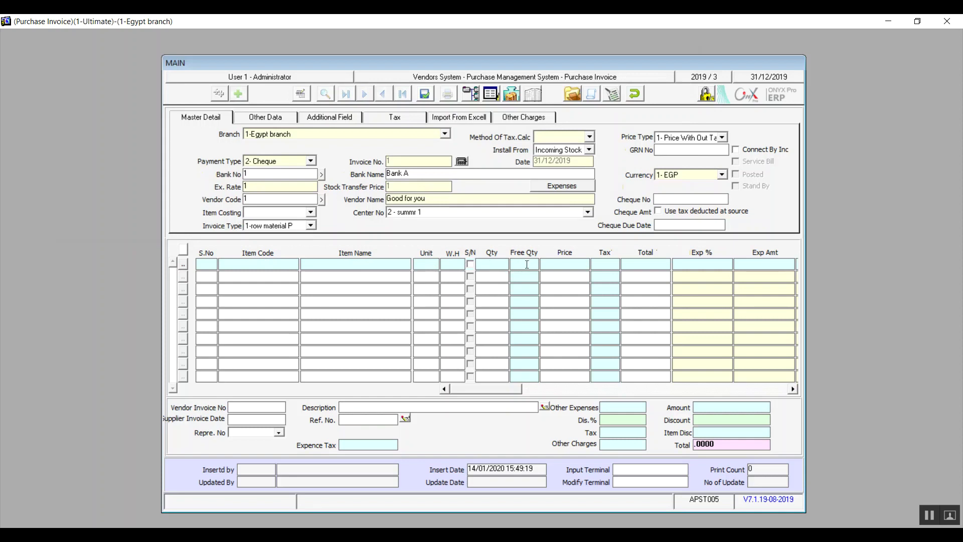
click(635, 95)
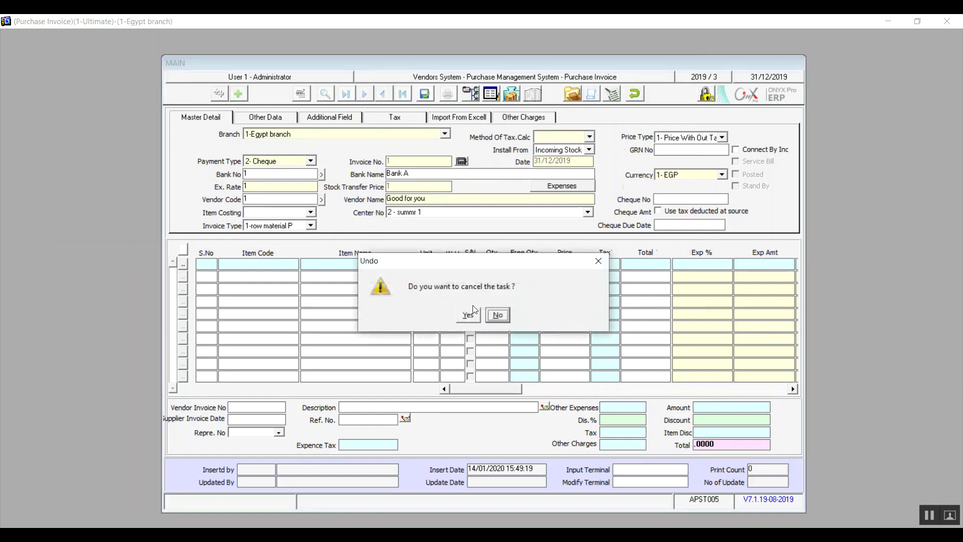
click(468, 314)
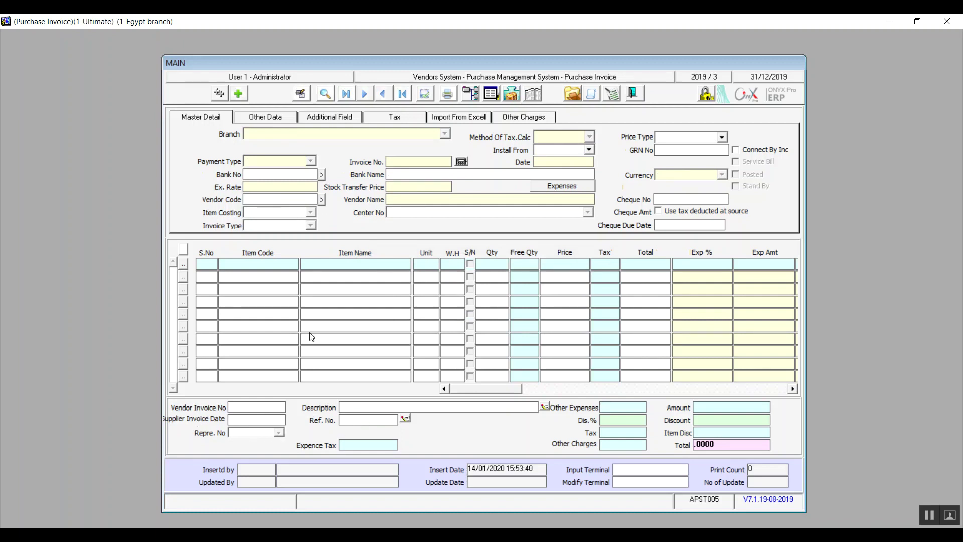
Start a new purchase invoice, glance at the representative choices, then discard it.
click(240, 94)
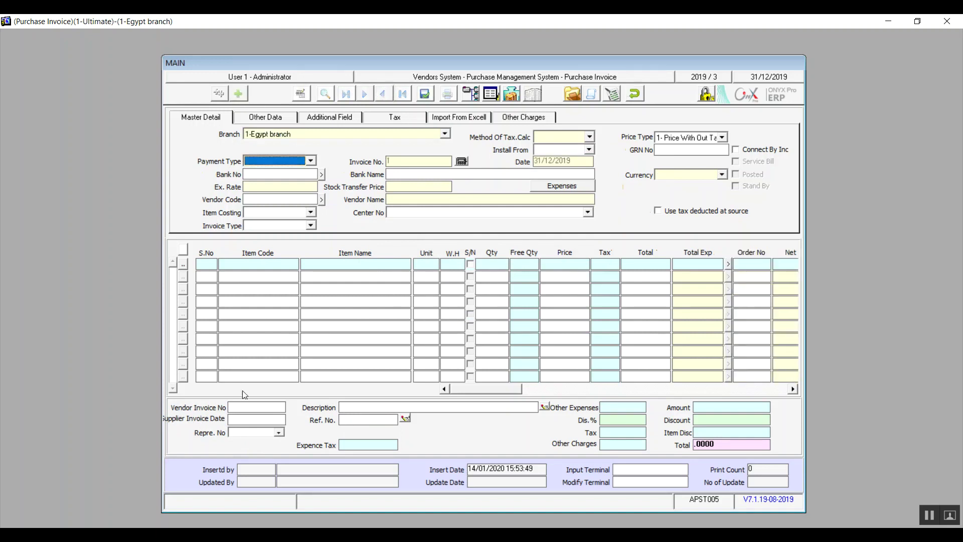
click(279, 433)
click(279, 433)
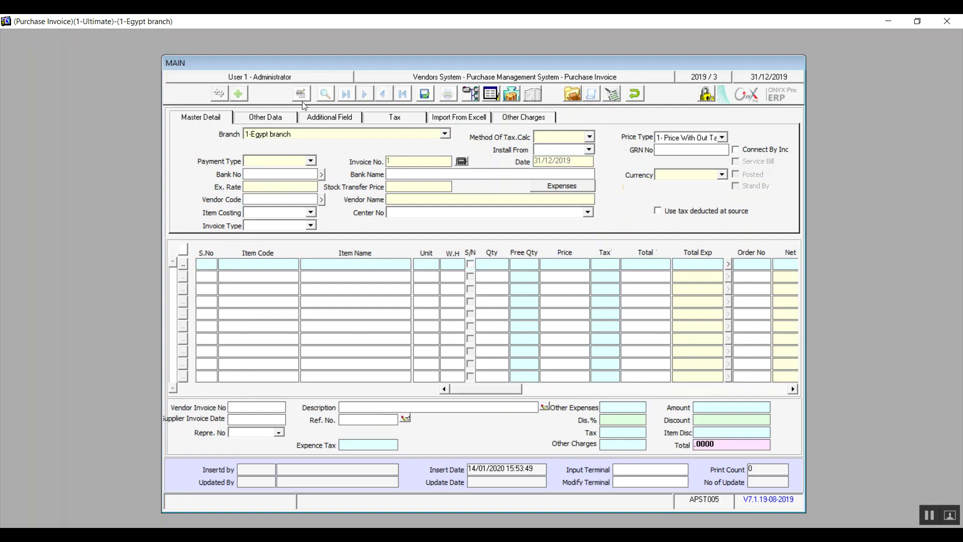
click(636, 93)
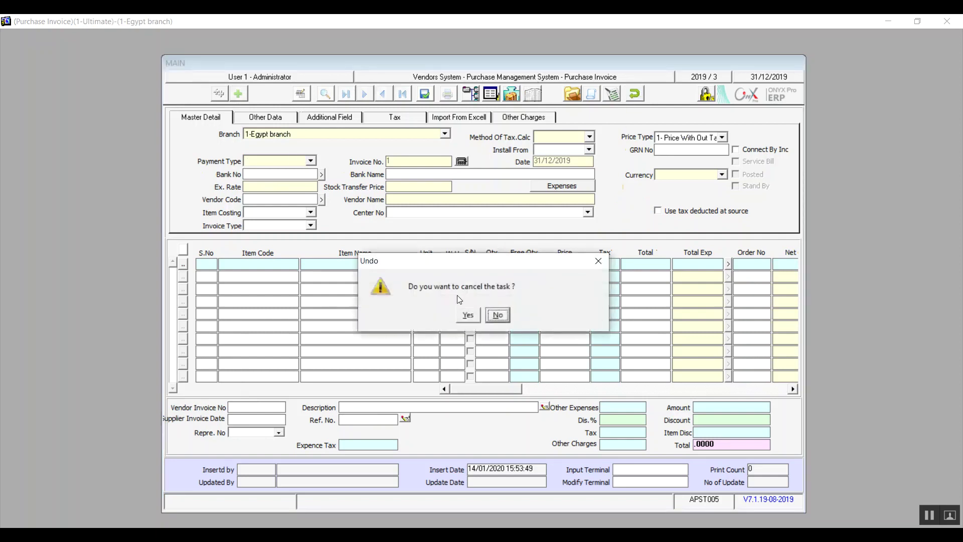
click(466, 315)
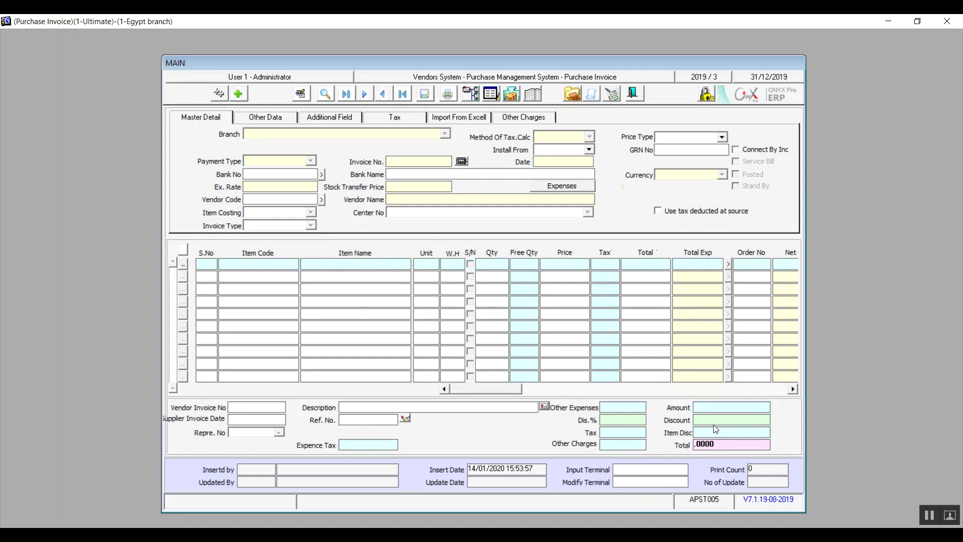
Open and close the Payment Voucher, Items Barcode Printing and Item Pricing screens in turn.
click(619, 96)
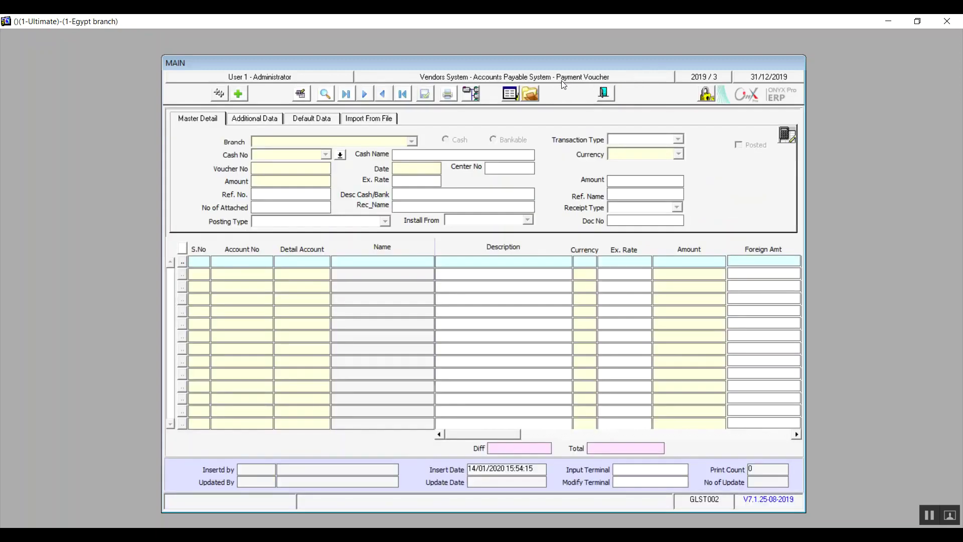
click(606, 94)
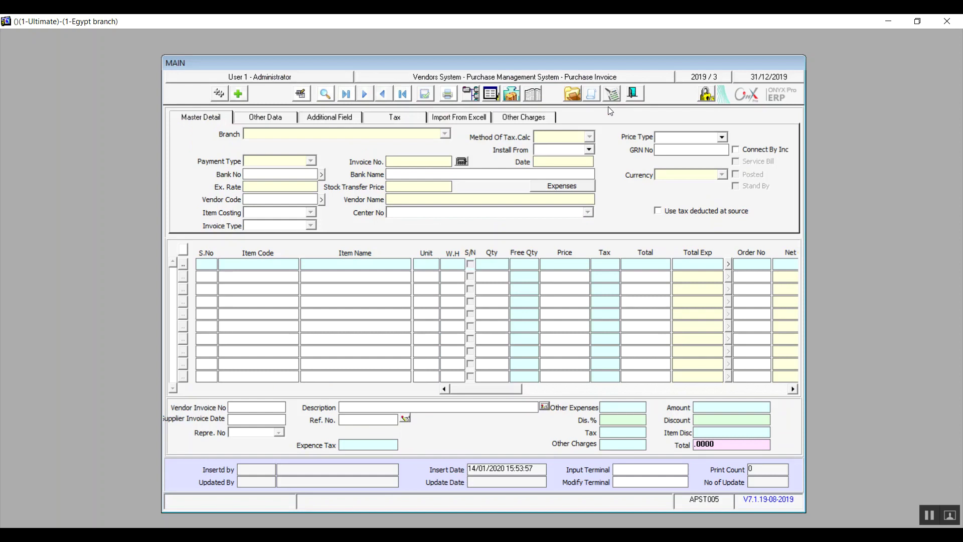
click(592, 94)
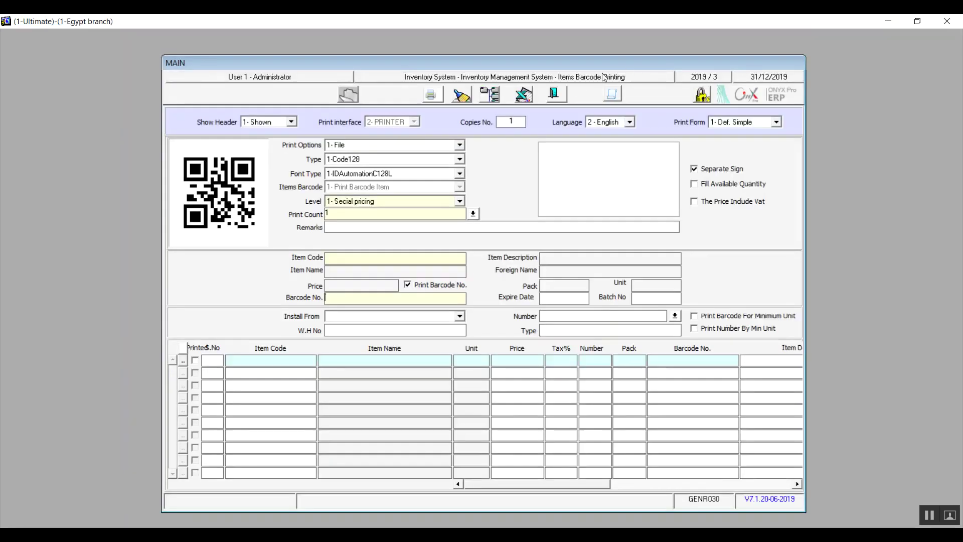
click(556, 96)
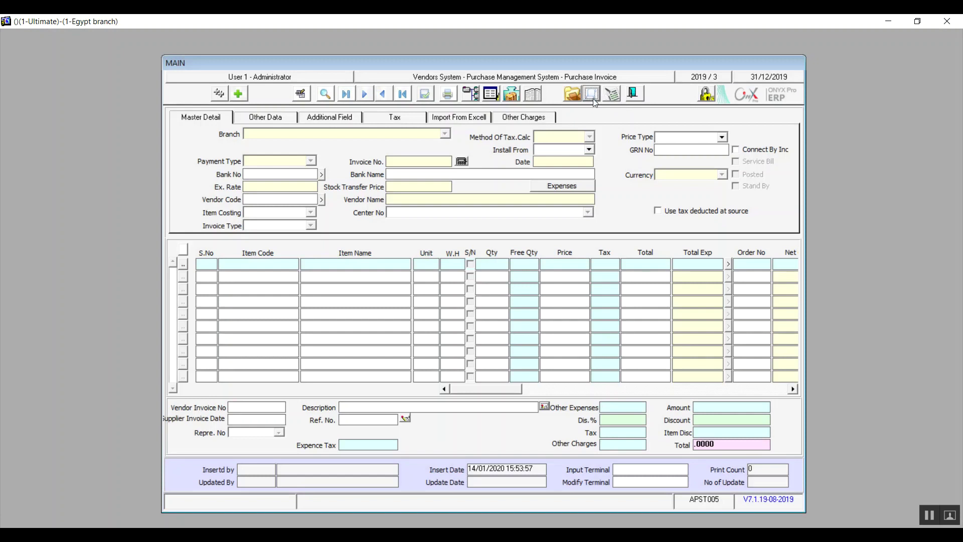
click(534, 96)
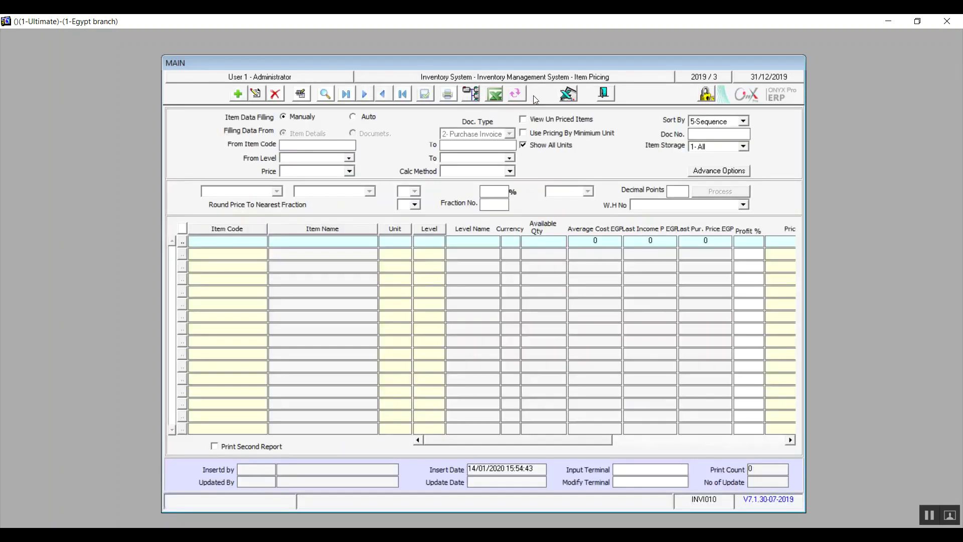
click(604, 90)
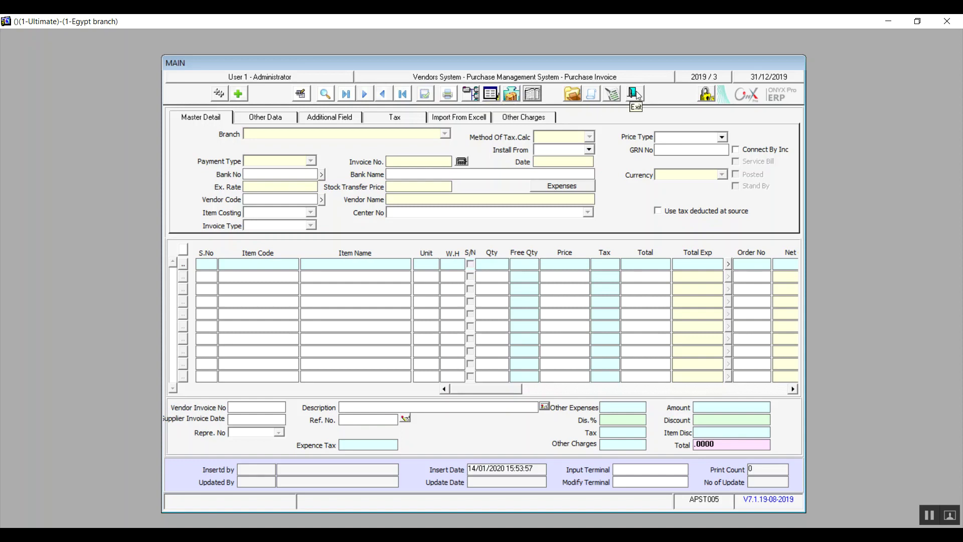
Close Purchase Invoice and browse the Foreign Purchase Invoice sections: Import From Excell, Additional Field, Other Data, Master Detail.
click(634, 92)
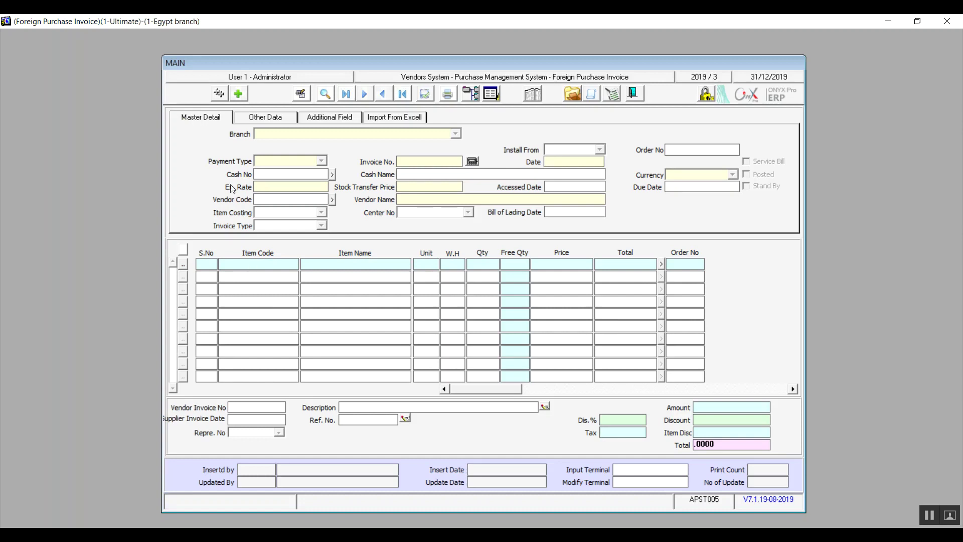
click(381, 118)
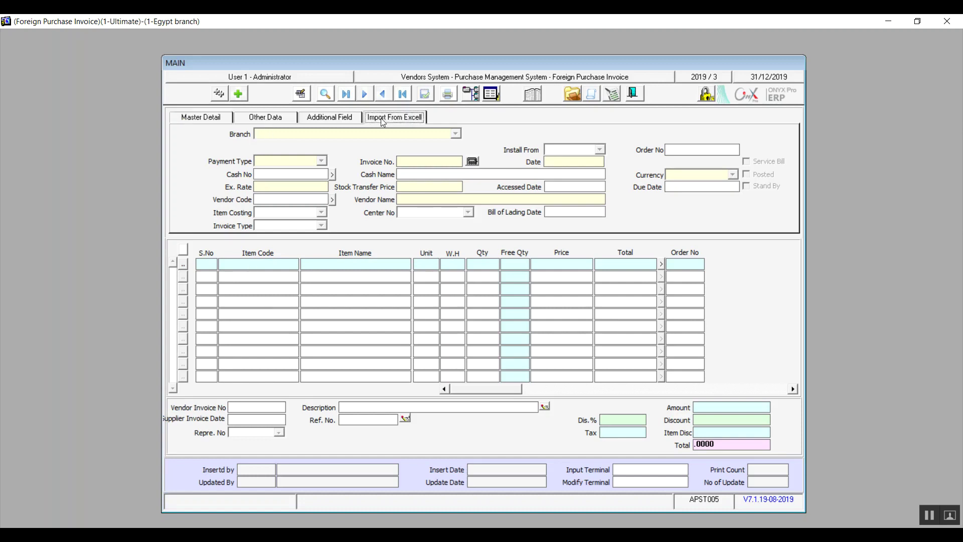
click(345, 119)
click(282, 119)
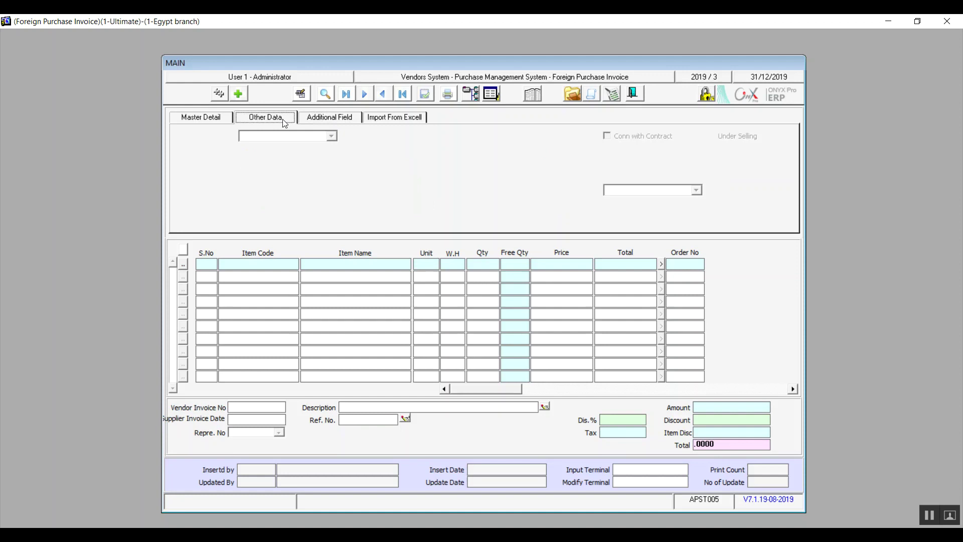
click(203, 120)
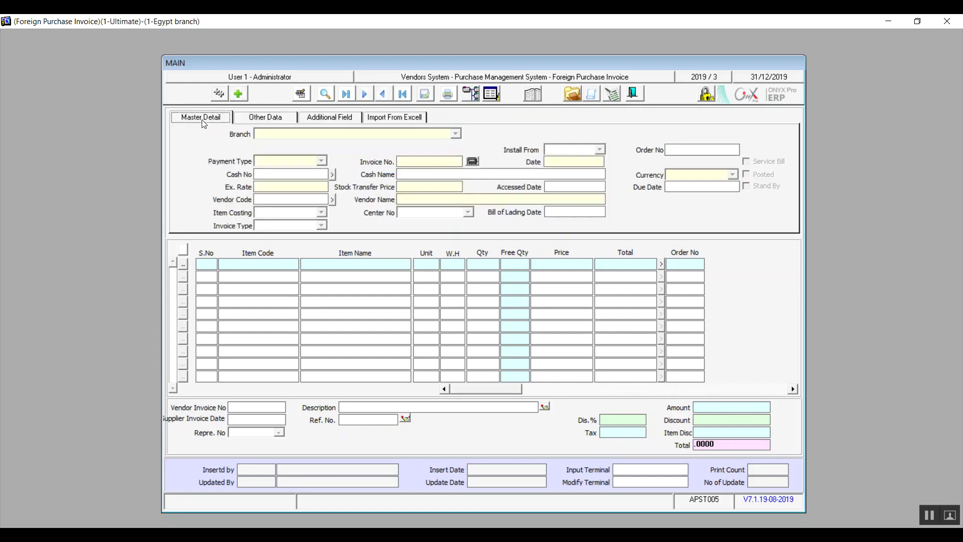
click(246, 121)
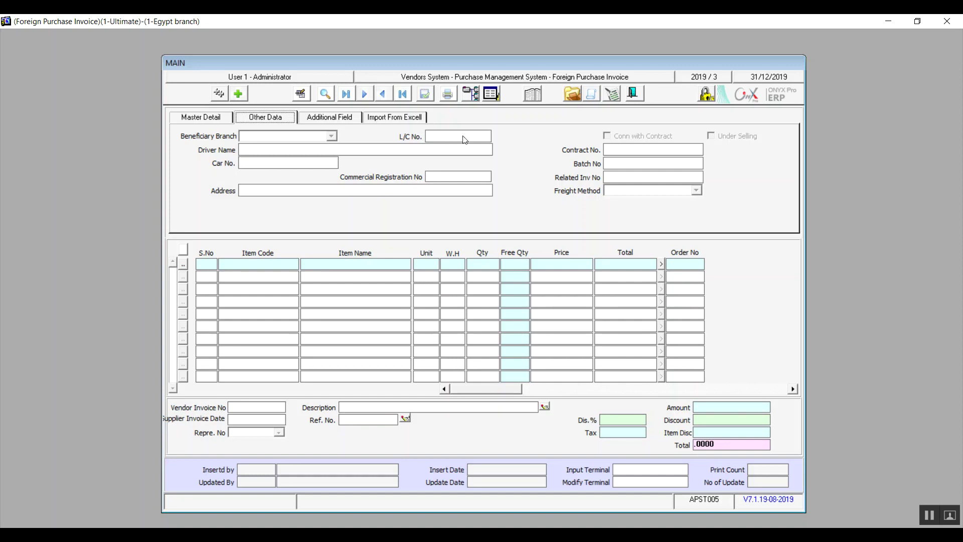
click(214, 119)
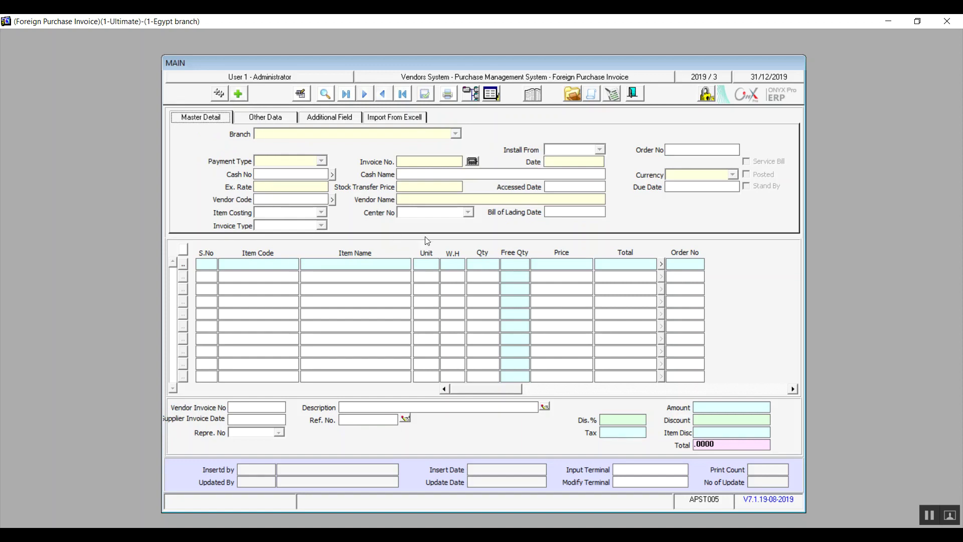
Start a new foreign purchase invoice, discard it, and close the form.
click(240, 95)
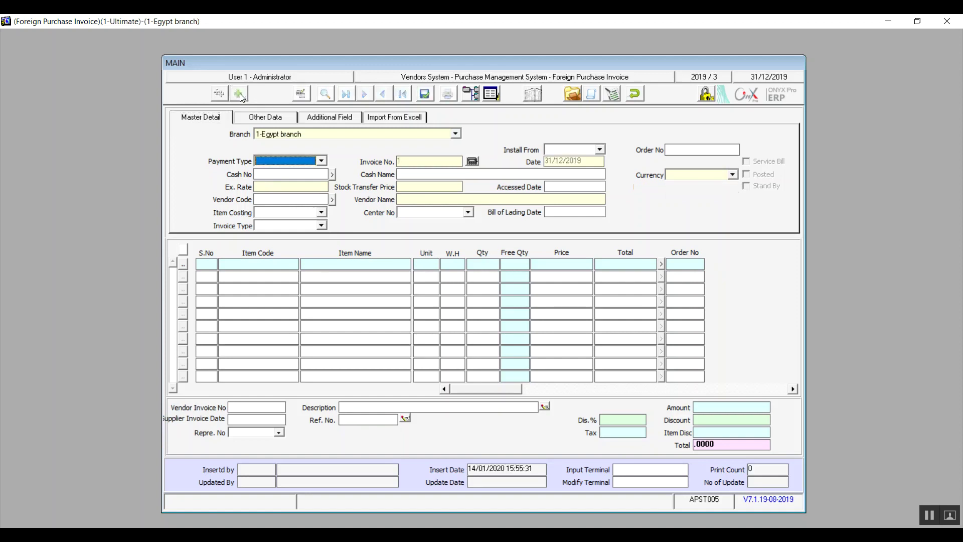
click(562, 187)
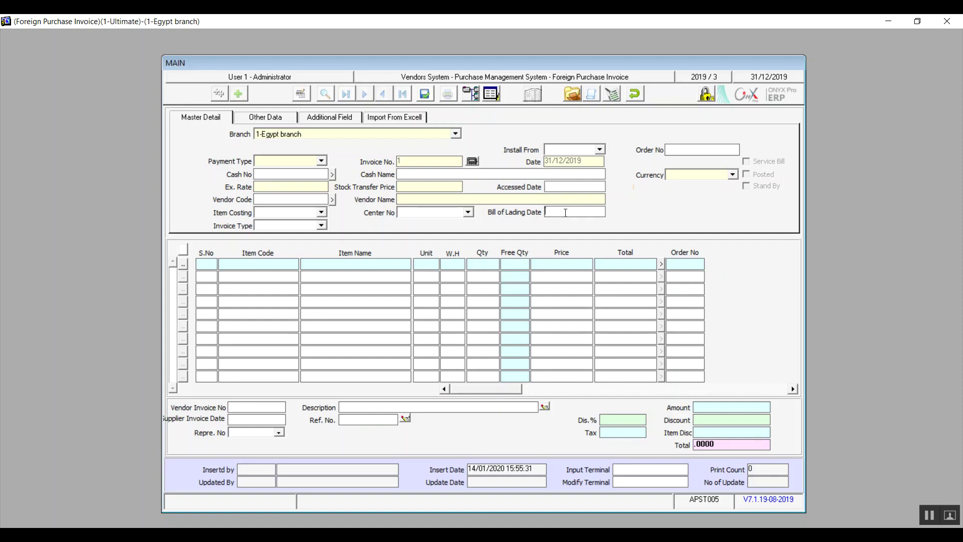
click(636, 94)
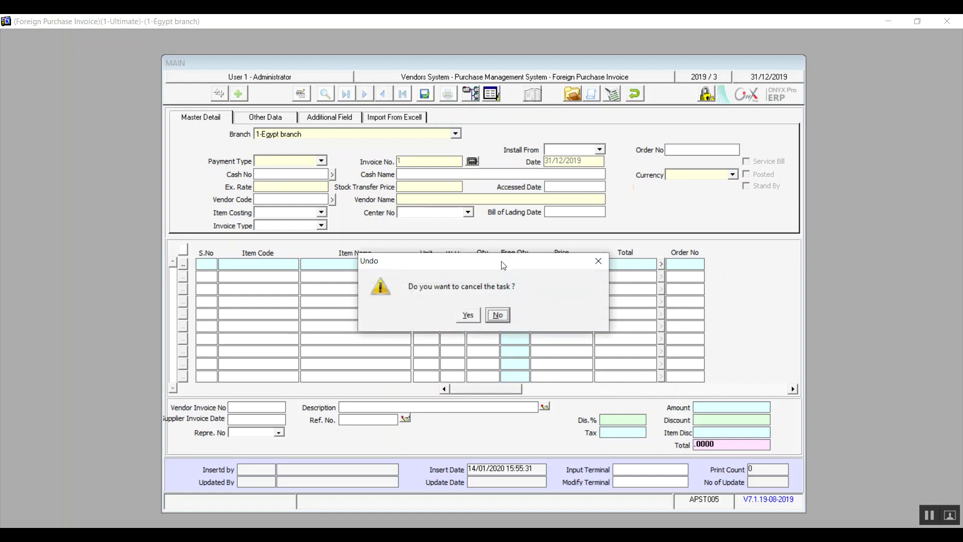
click(466, 315)
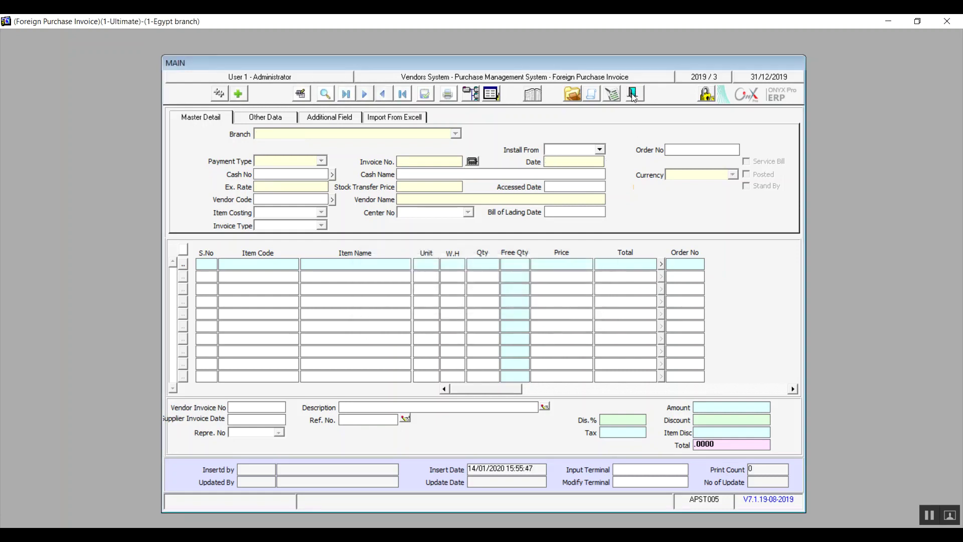
click(634, 94)
Open Foreign Good Received, add a new record dated 31/12/2019, and check the empty Invoice No. list.
double_click(274, 316)
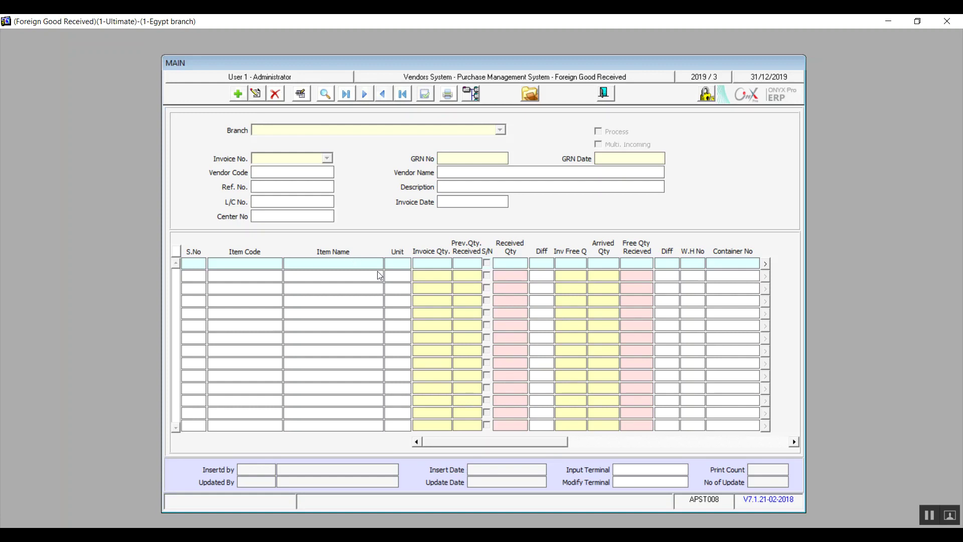
click(239, 96)
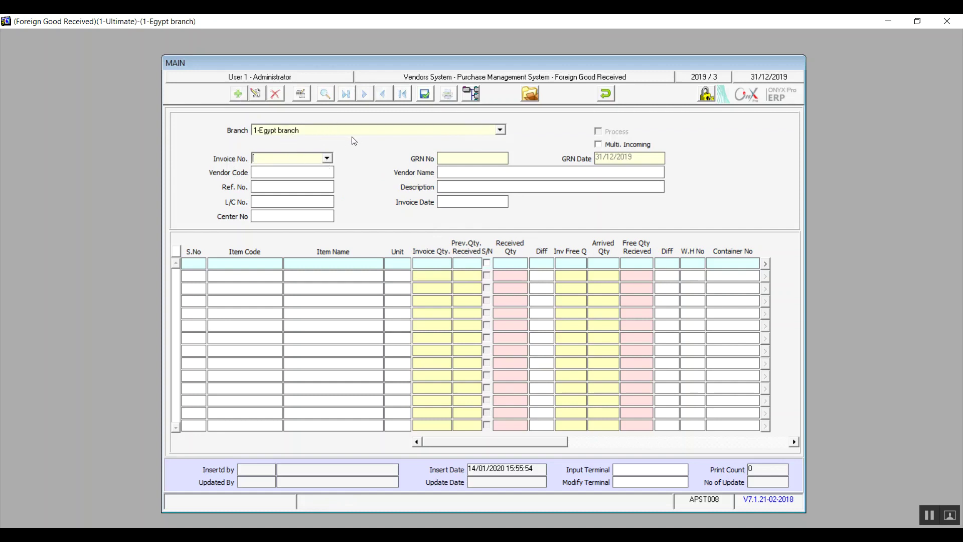
click(327, 162)
click(328, 158)
click(329, 159)
click(332, 161)
Turn on Multi. Incoming and select the first row's Free Qty Recieved cell.
click(600, 146)
click(601, 146)
click(635, 263)
Enter 1 as the warehouse number and dismiss the warehouse lookup.
text(1)
key(Return)
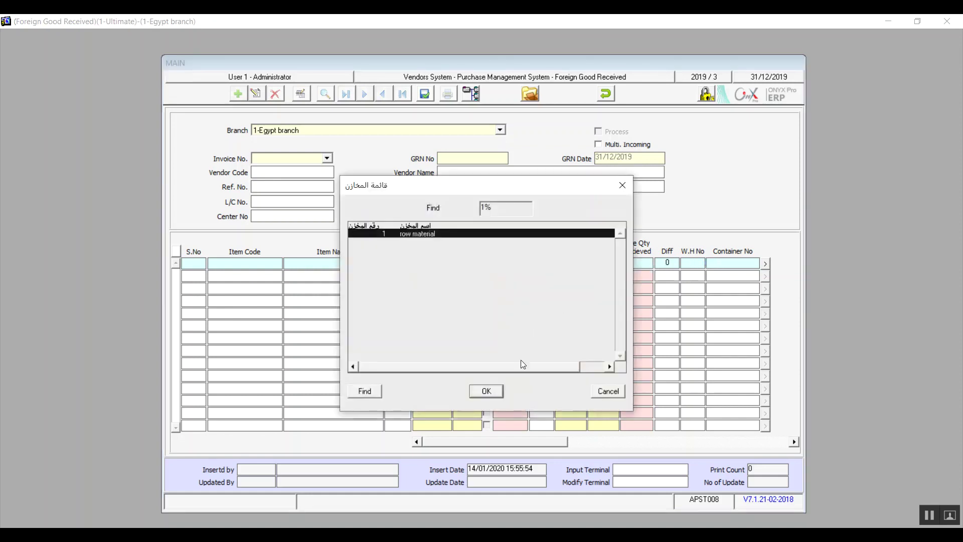
click(613, 396)
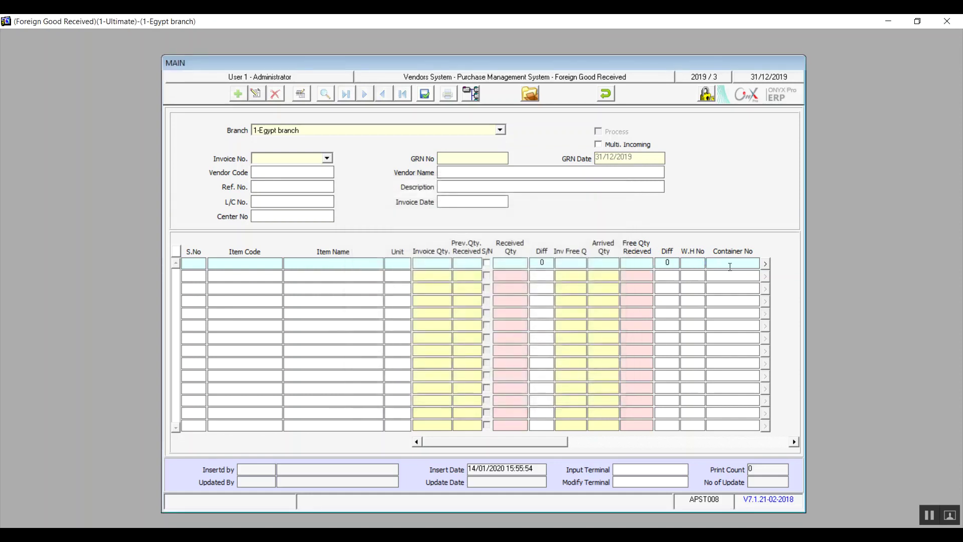
Discard the new goods received record and close the Foreign Good Received form.
click(604, 94)
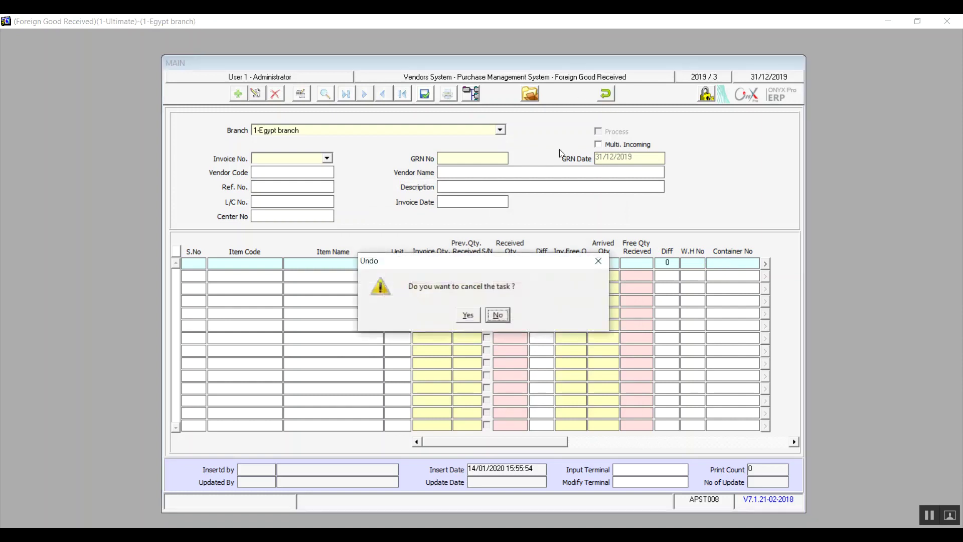
click(466, 314)
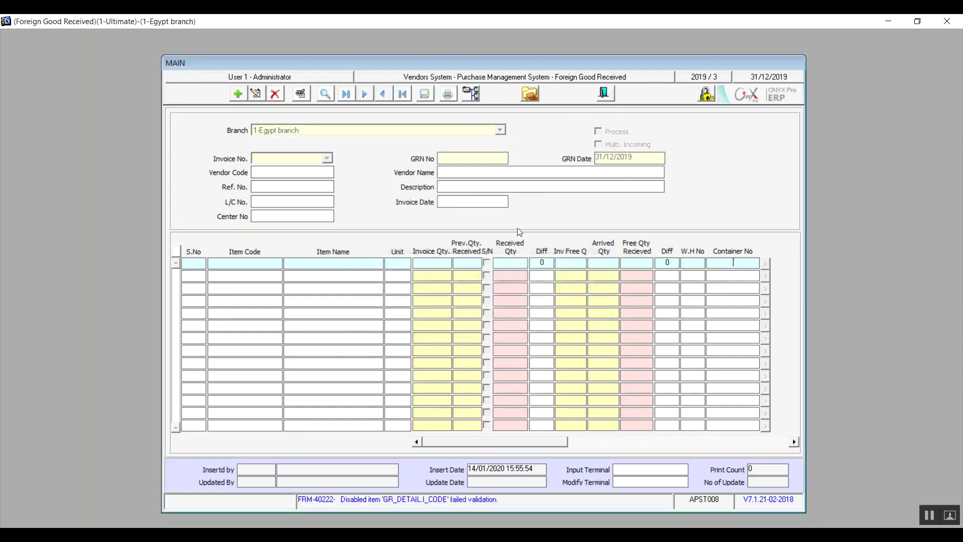
click(605, 94)
click(466, 314)
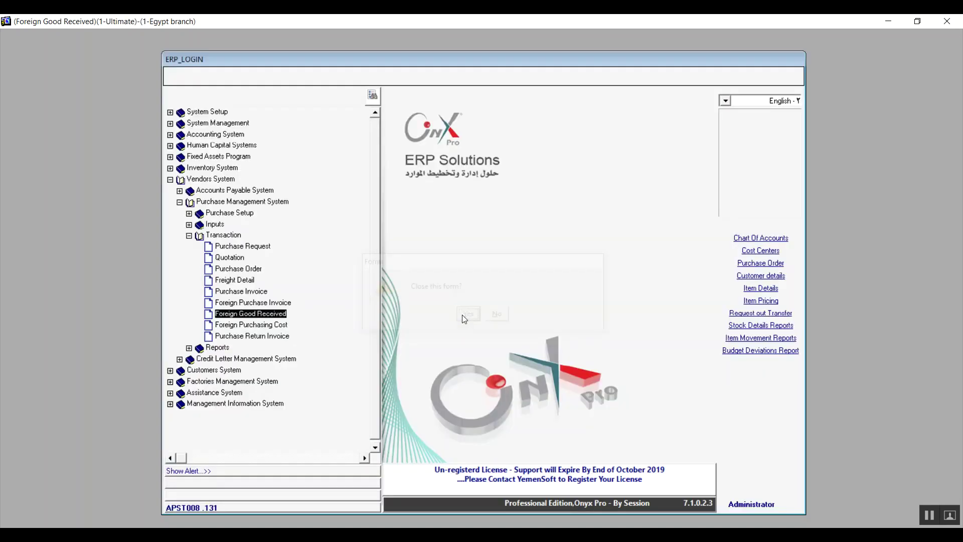